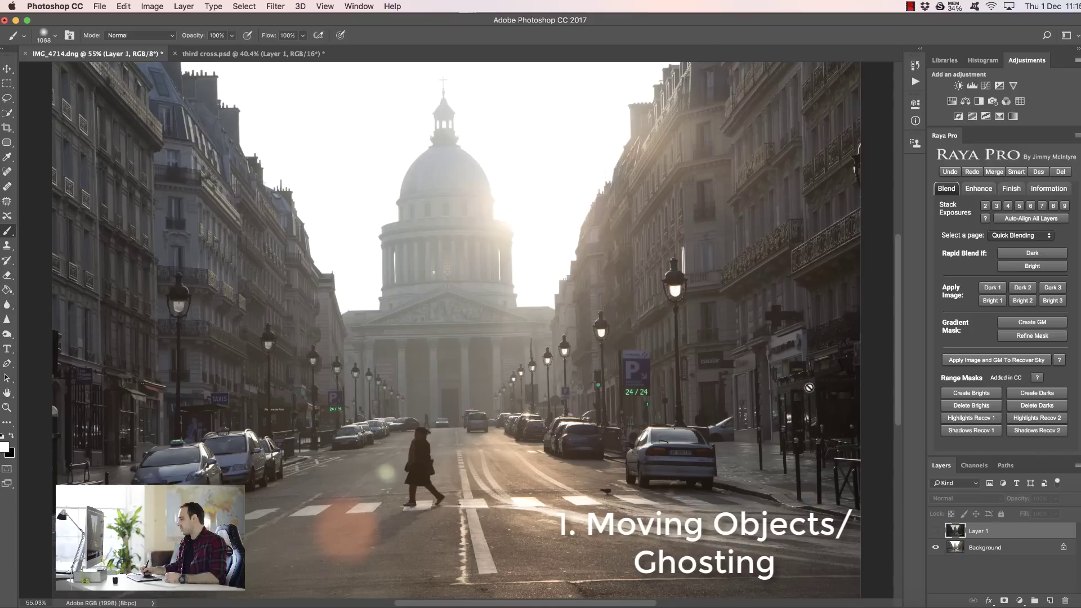
Step: Toggle Layer 1's darker exposure on and off to compare it with the bright one, leaving it hidden
left_click(936, 530)
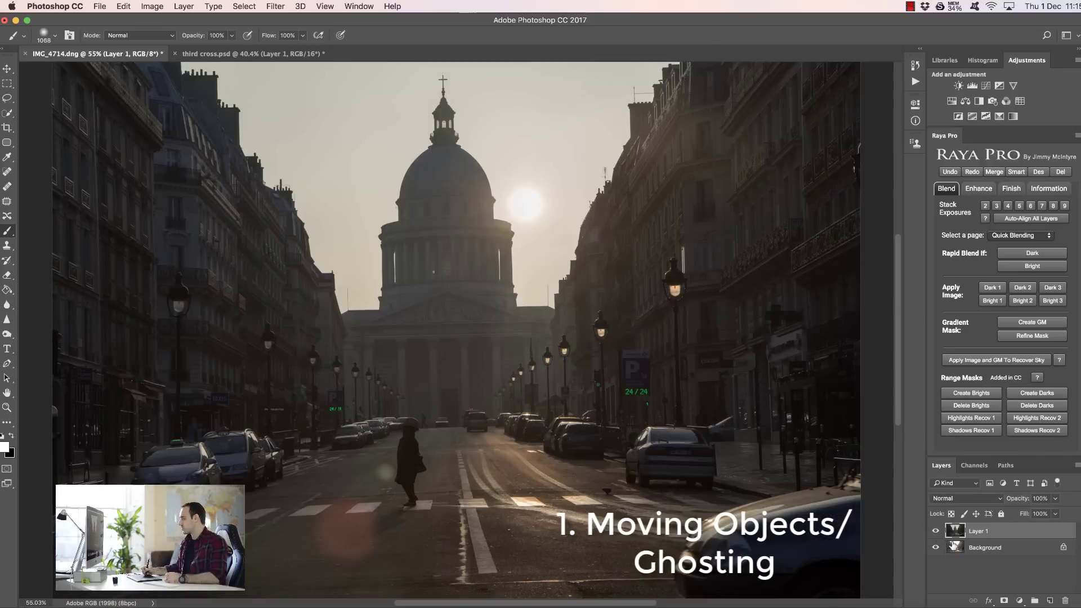
left_click(936, 532)
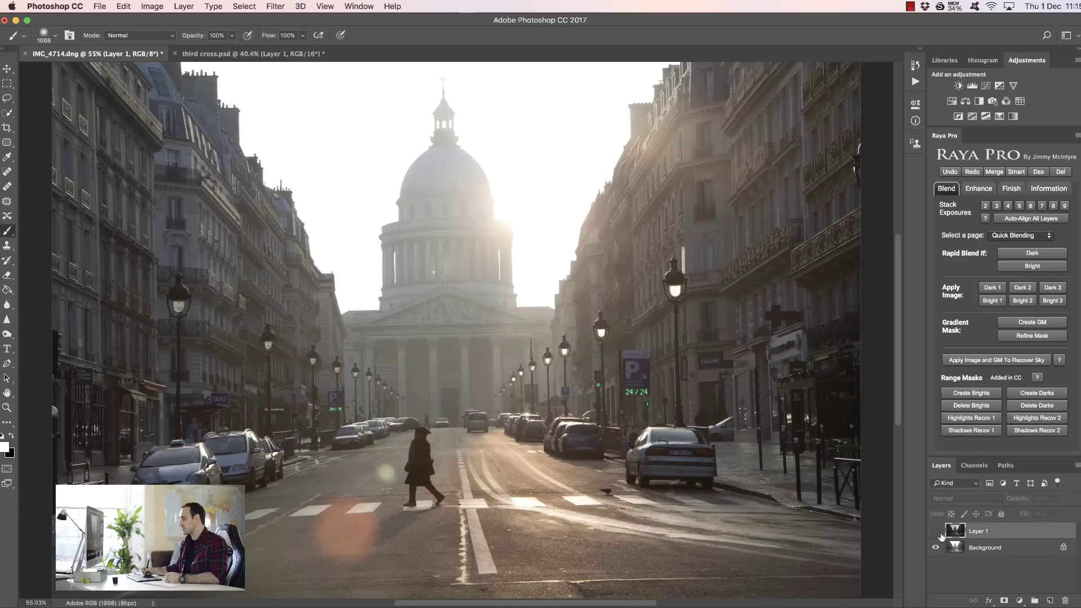
left_click(937, 532)
left_click(936, 531)
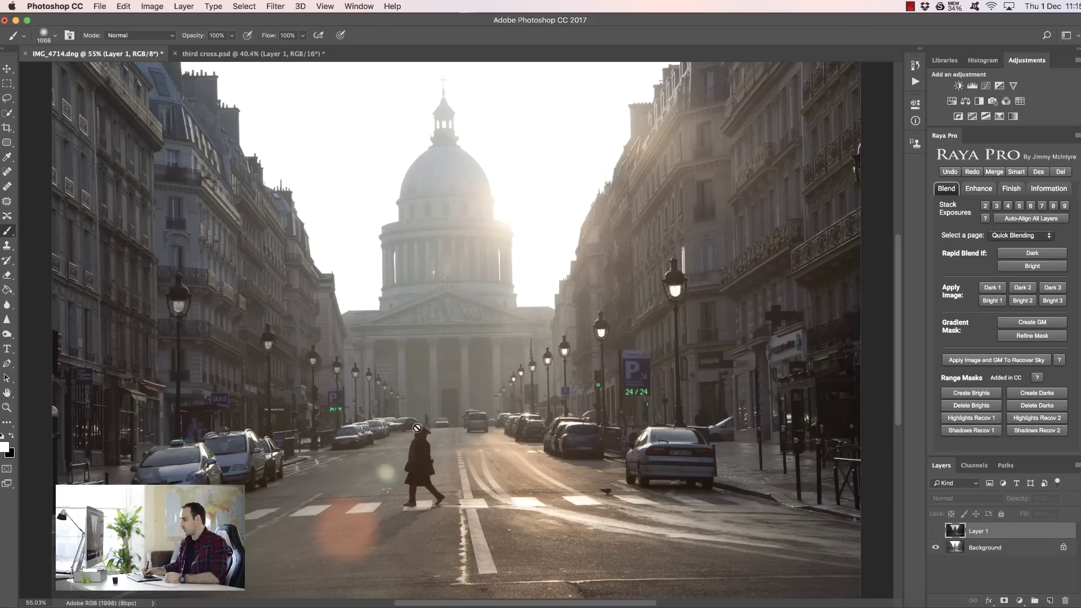
left_click(935, 532)
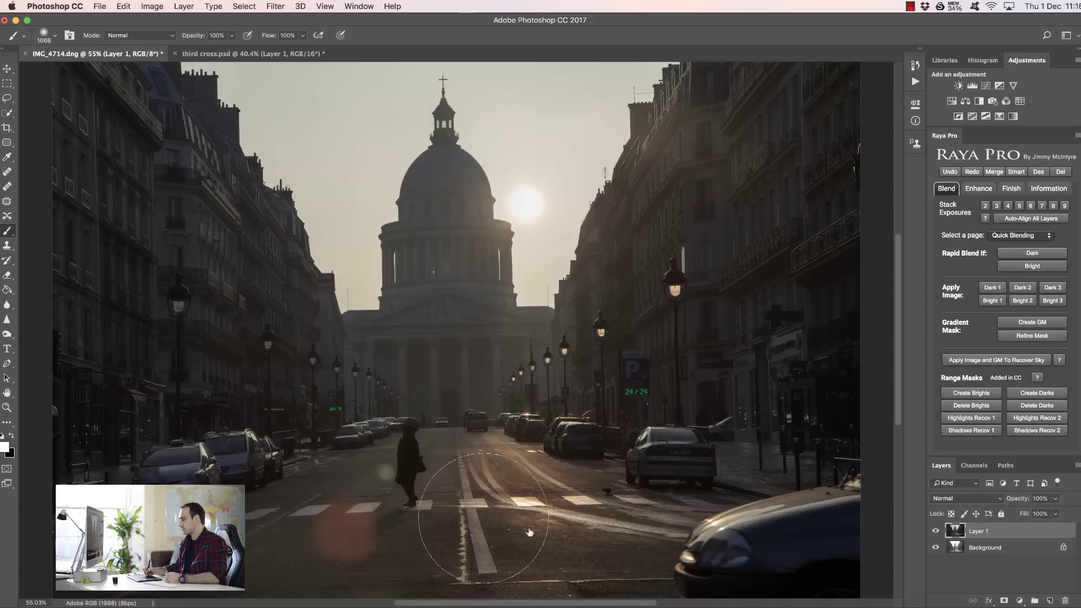
left_click(936, 530)
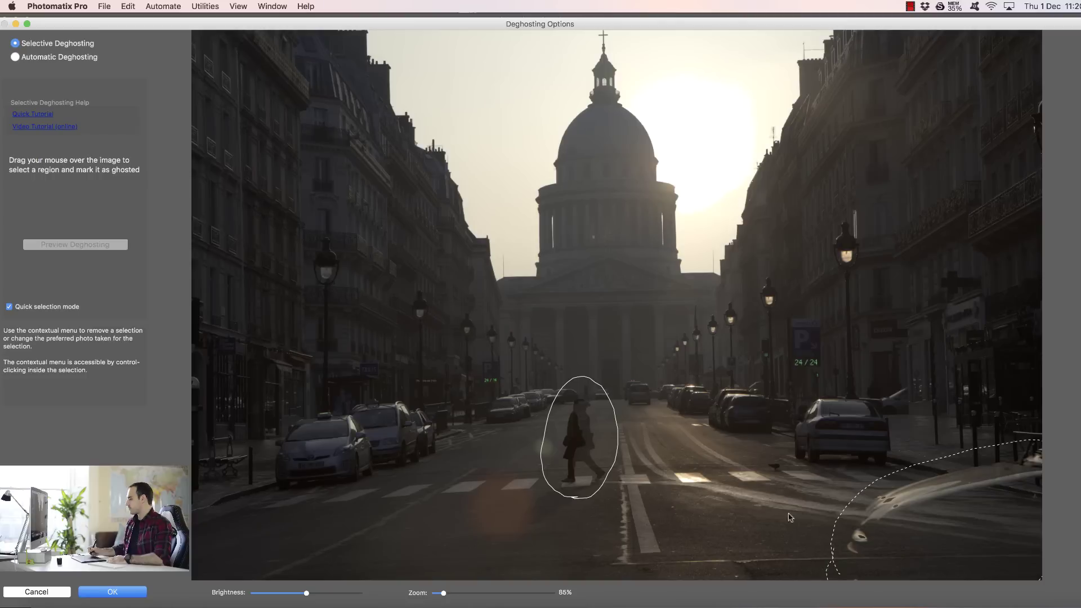
Step: Preview deghosting of the marked woman and car, then merge the exposures
left_click(83, 245)
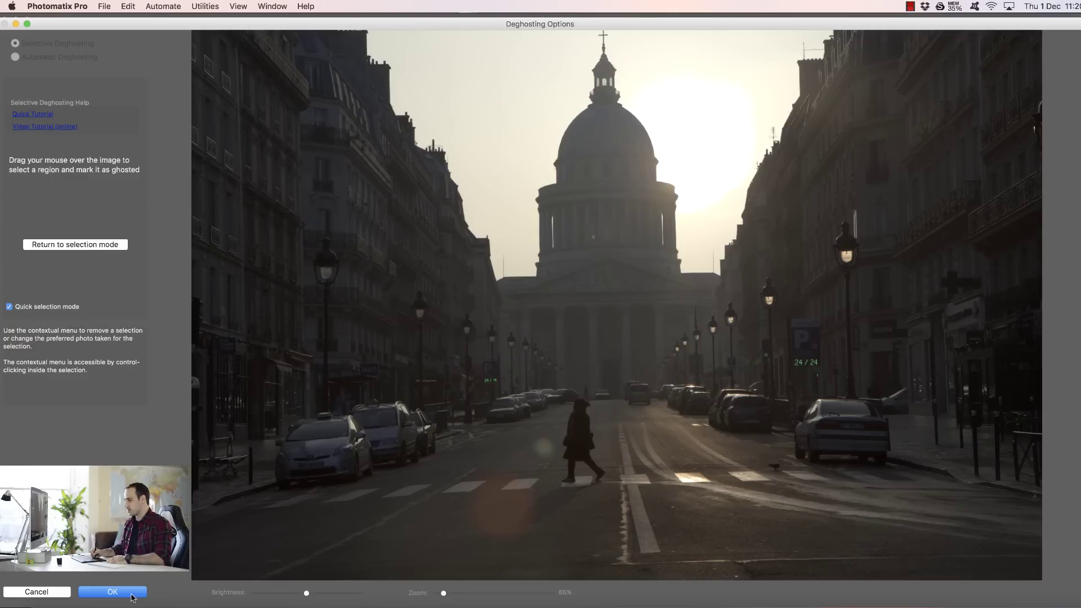
left_click(112, 592)
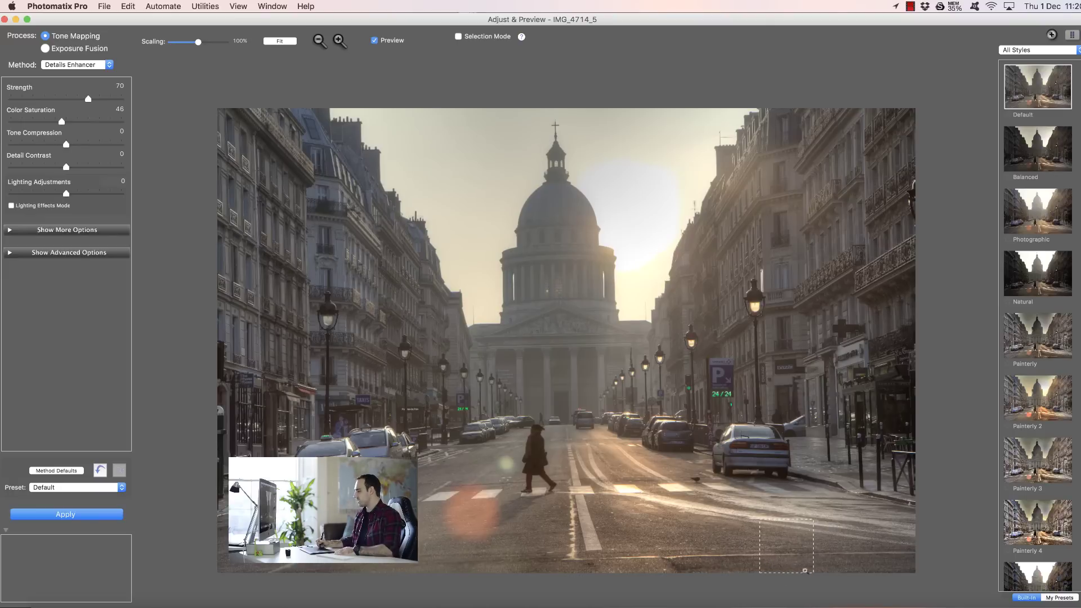
Step: Compare Photoshop's blend with the Photomatix HDR, inspecting the walking woman's noise in the Loupe
left_click(932, 605)
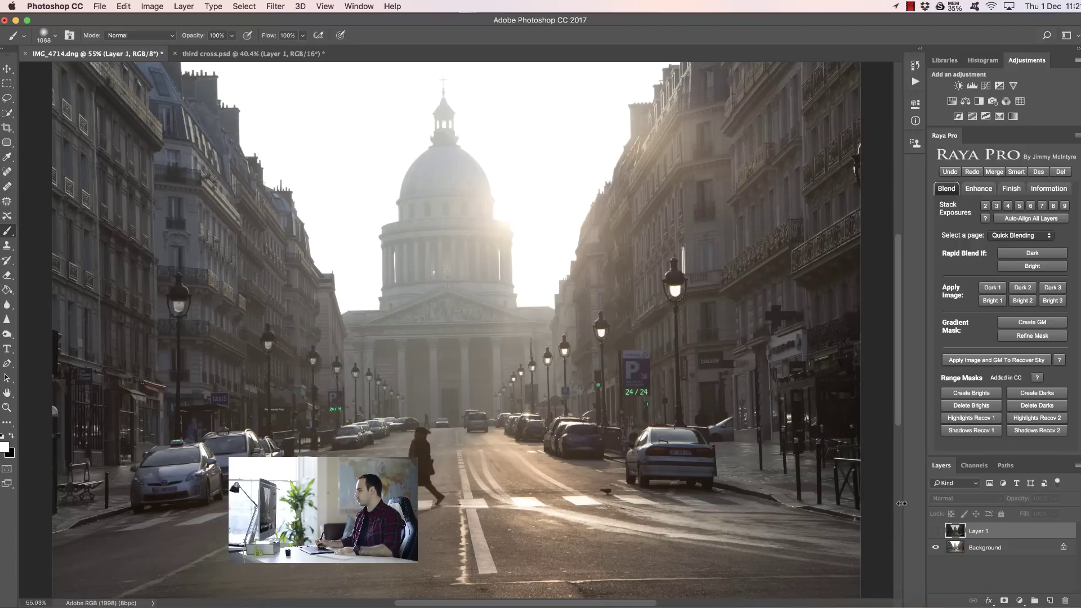
scroll(899, 416, "down", 2)
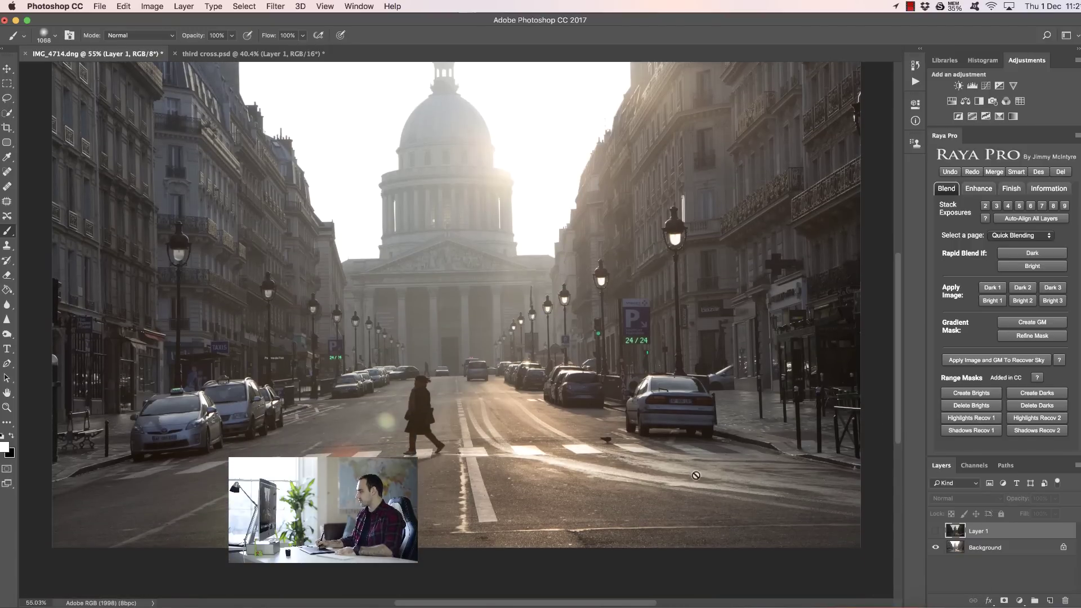
left_click(969, 604)
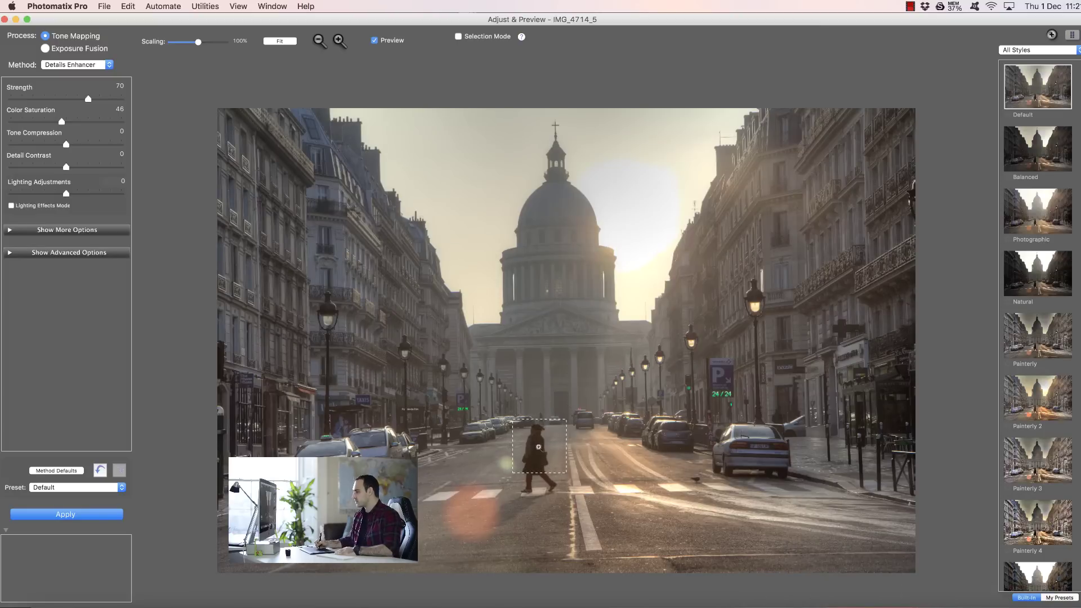
left_click(538, 447)
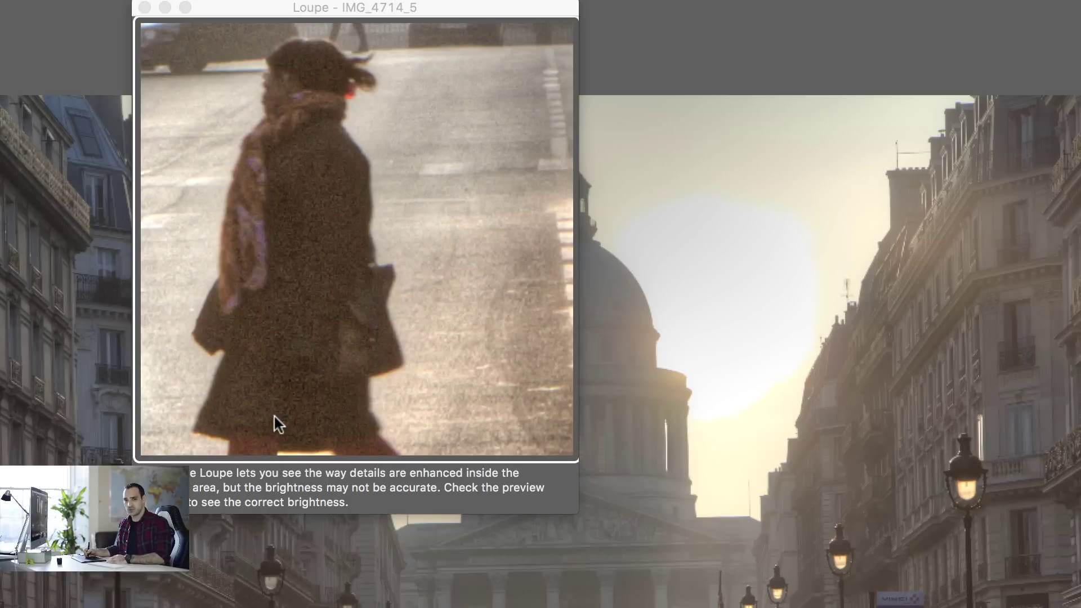
left_click(273, 345)
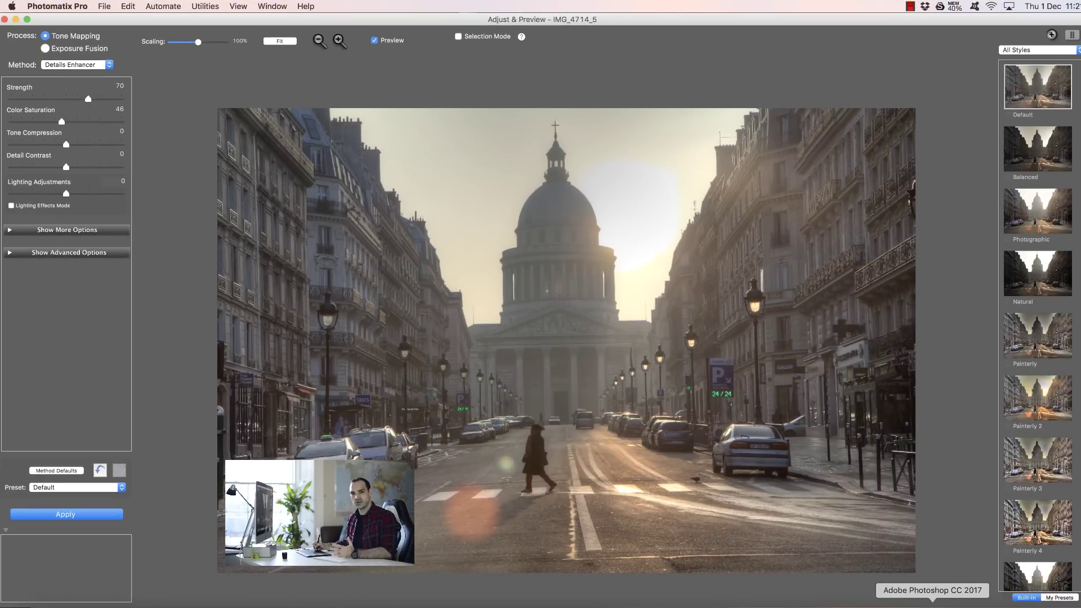
left_click(932, 604)
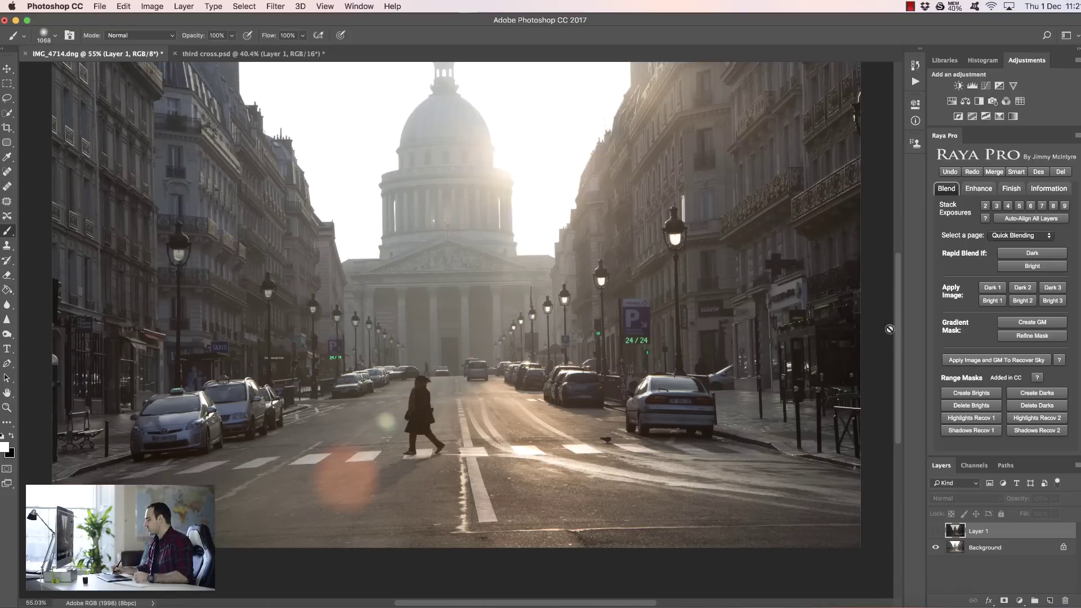
Step: Give Layer 1 a black hide-all mask and lower its opacity to 37%
left_click(933, 532)
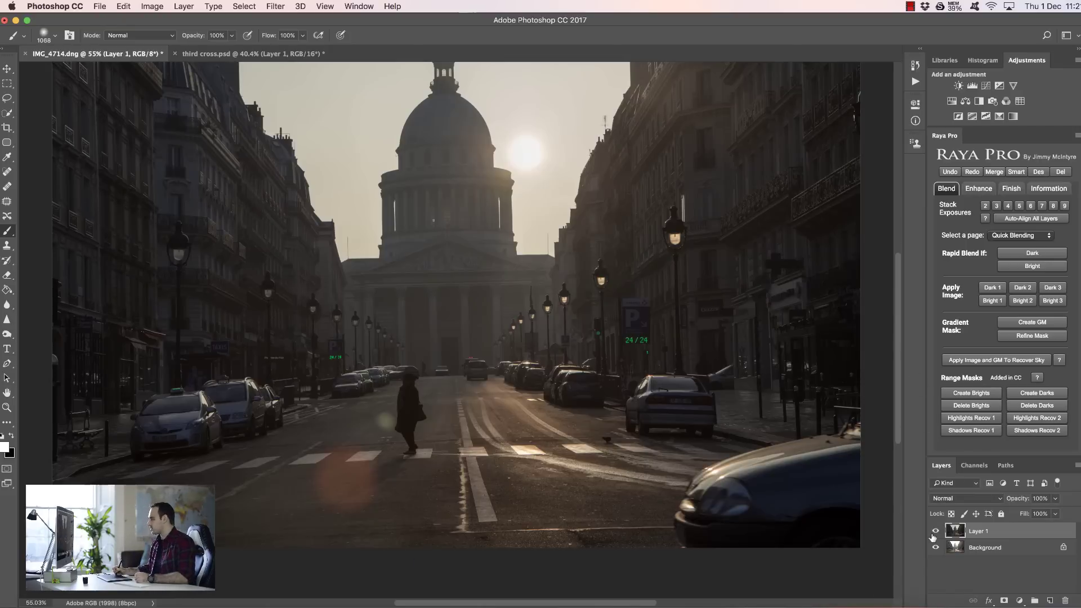
left_click(934, 534)
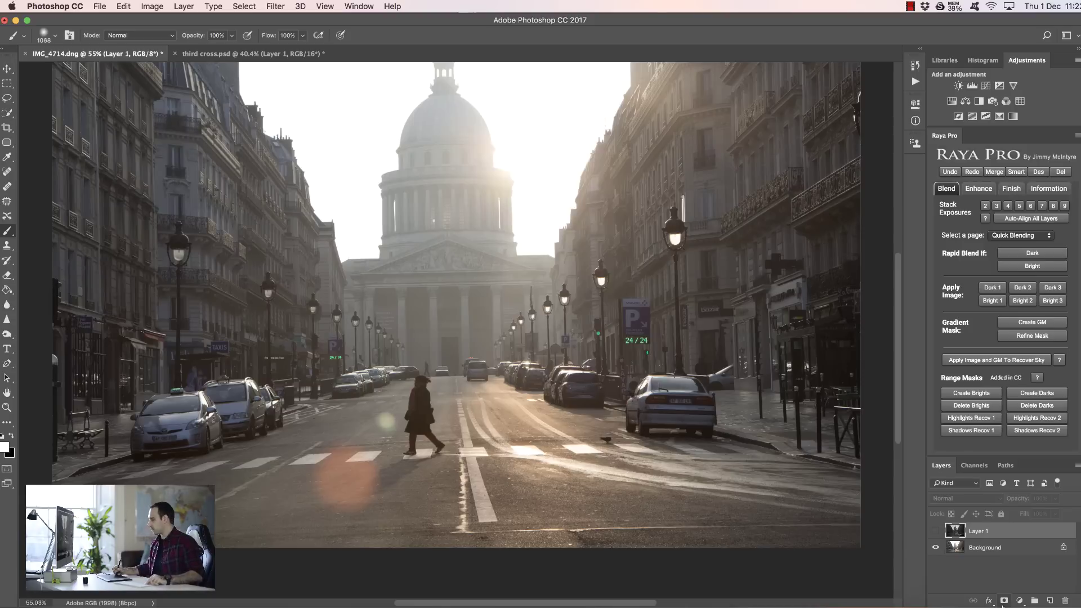
left_click(1005, 601, "alt")
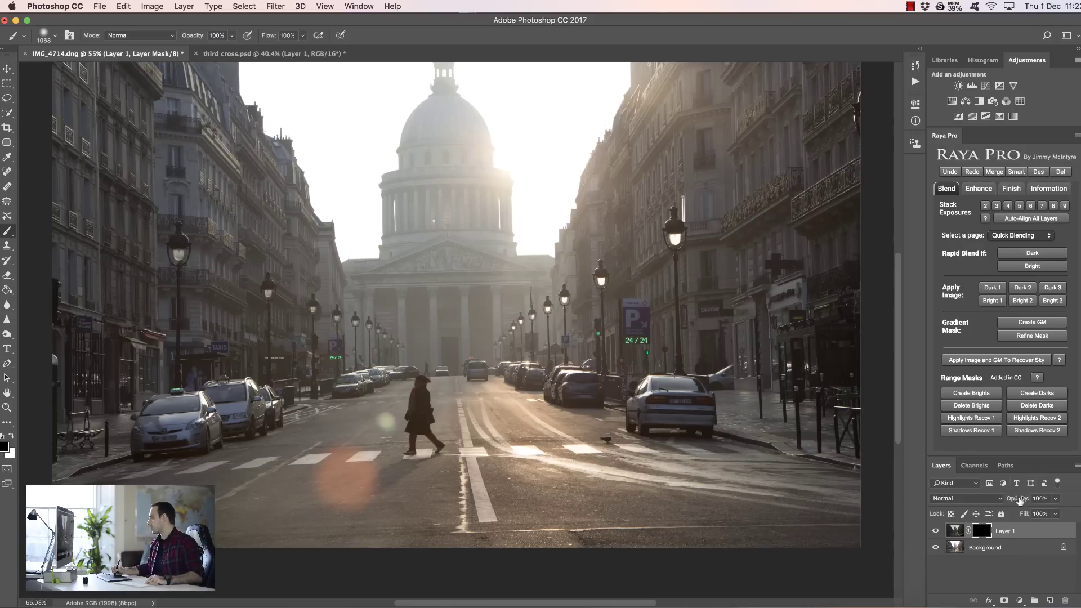
left_click_drag(1020, 499, 985, 499)
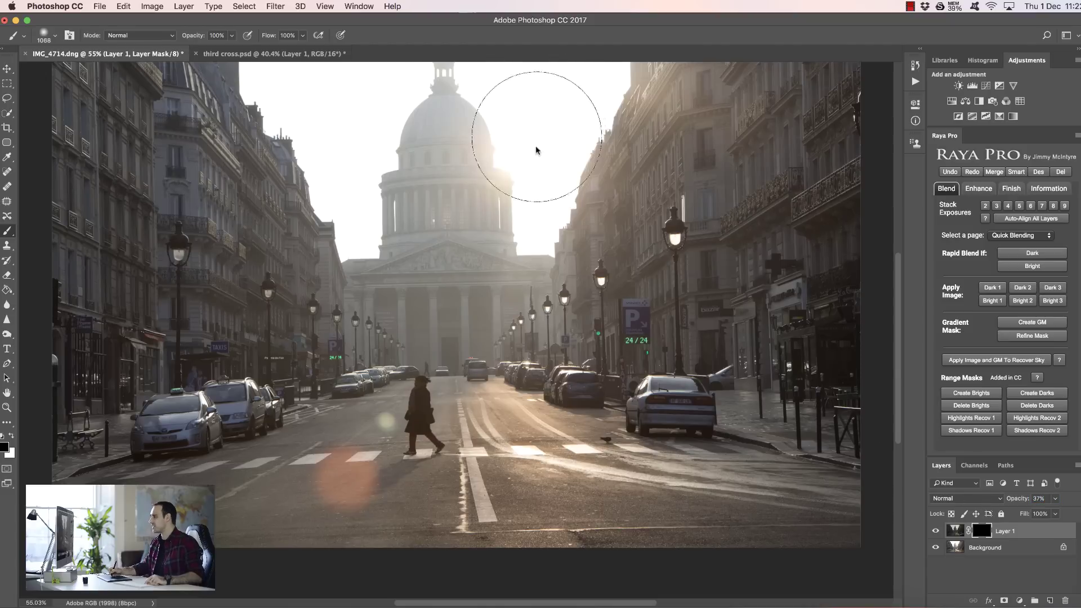
Step: Load Raya Pro's Brights 3 luminosity selection, preview it, hide its edges and target Layer 1's mask
left_click(1018, 235)
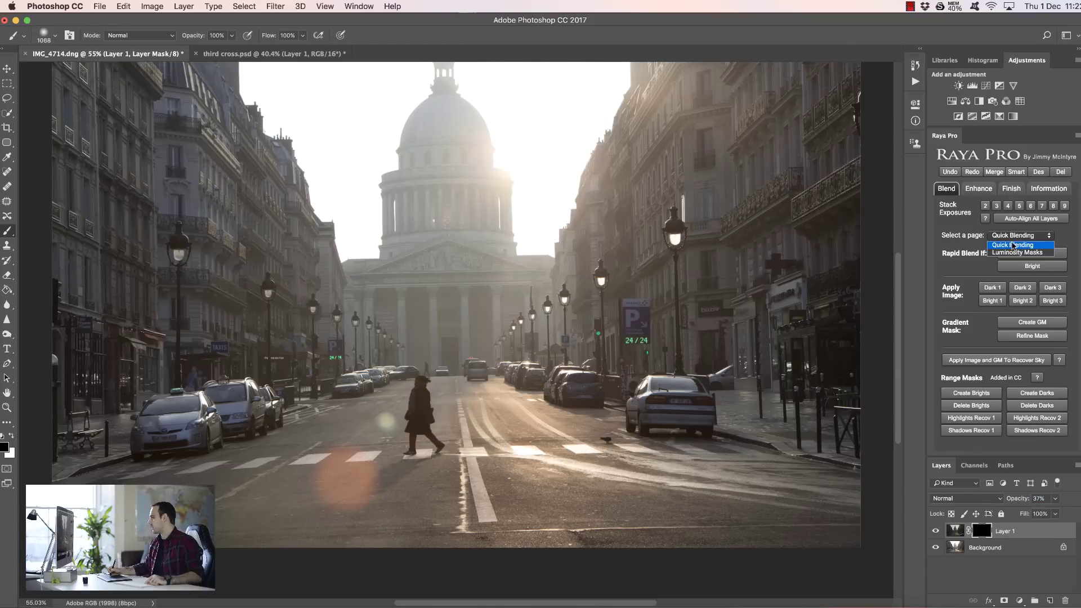
left_click(1007, 252)
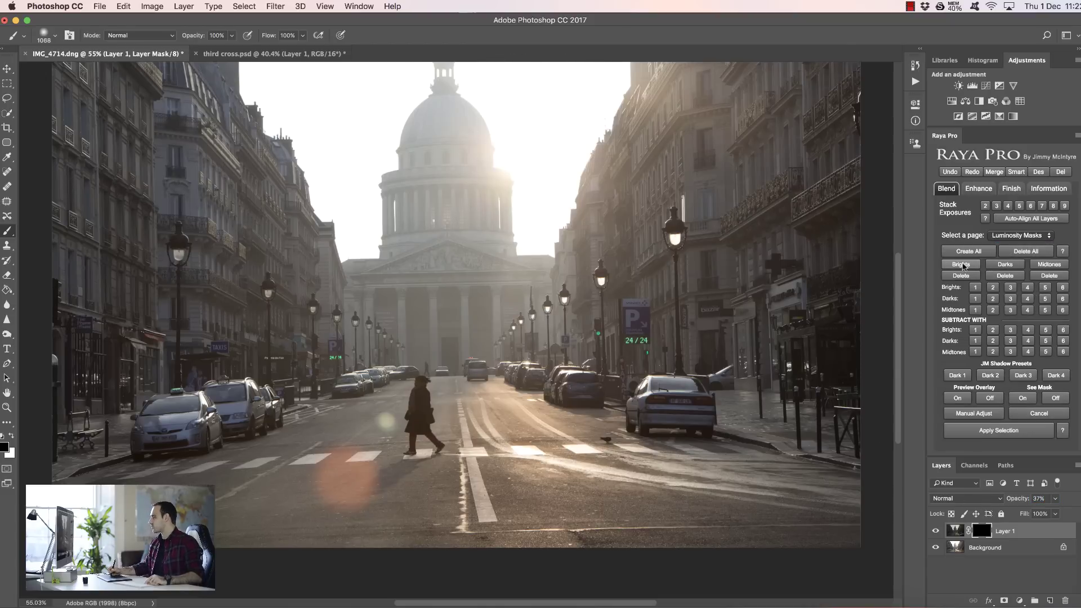
left_click(970, 265)
left_click(1007, 289)
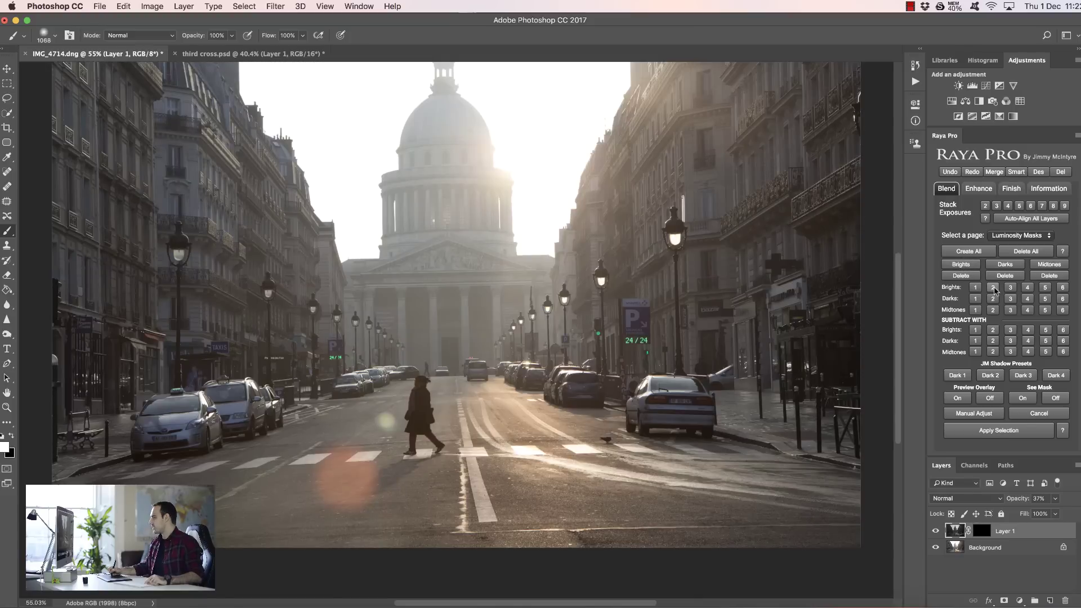
left_click(1022, 399)
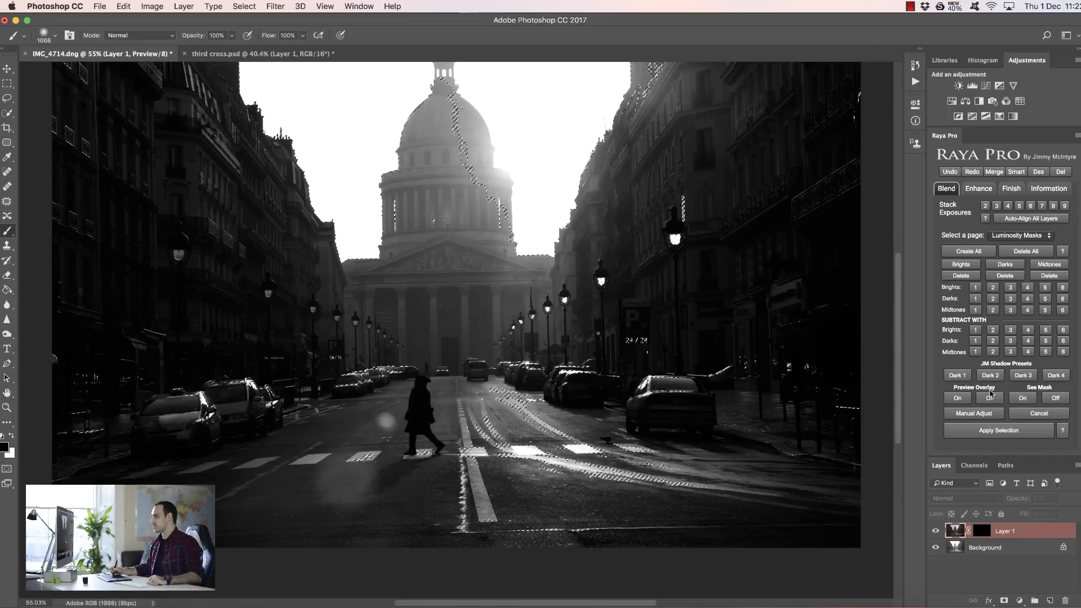
left_click(1056, 398)
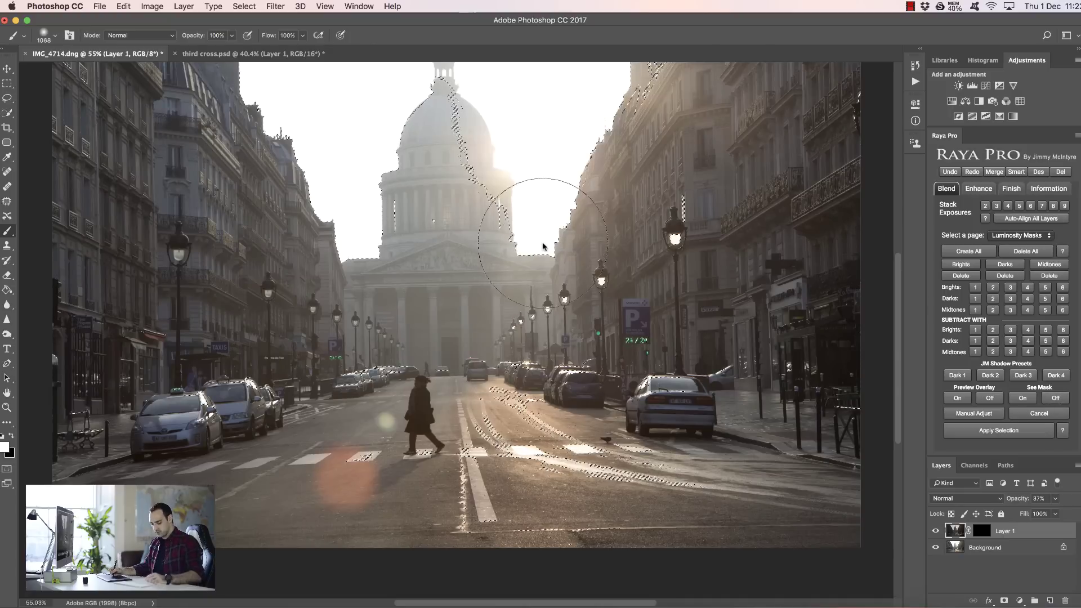
key("super+h")
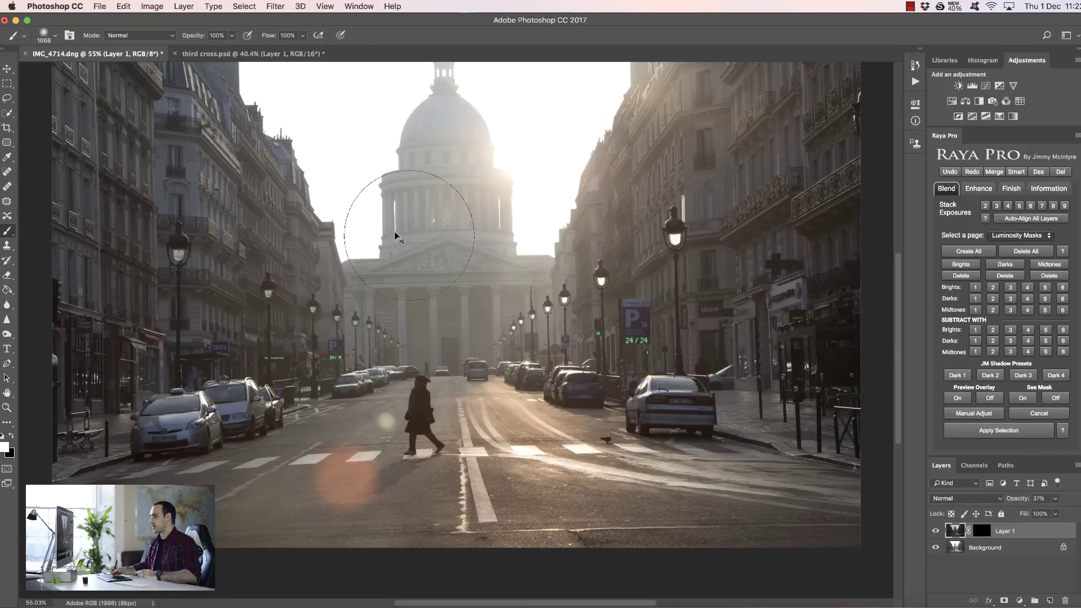
key("super+backslash")
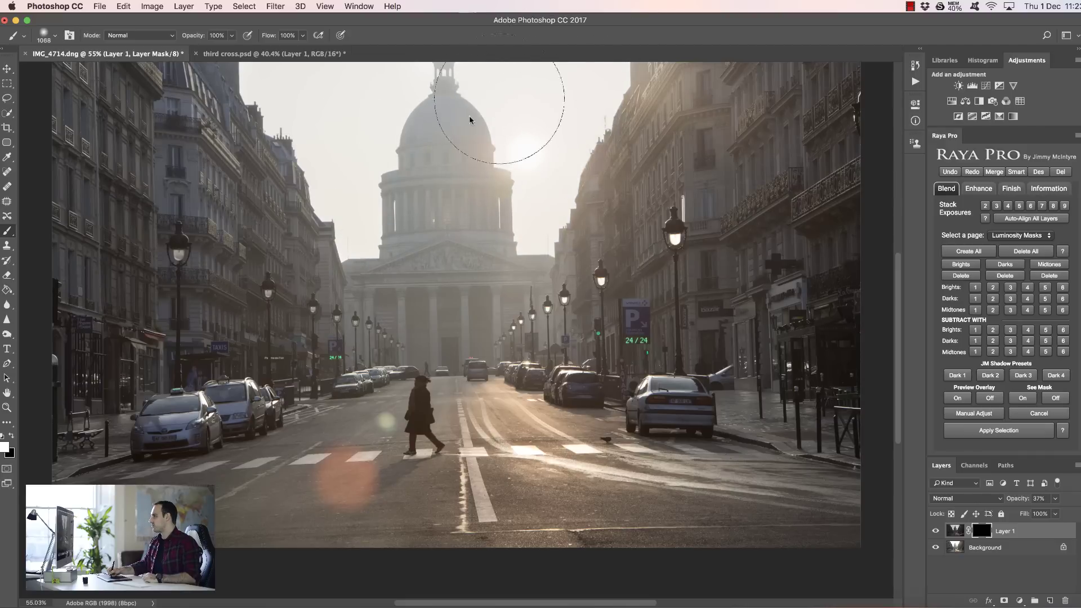
Step: Paint white into the mask over the sky and street with a 284 brush, then compare with and without the blend
mouse_move(413, 157)
left_mouse_down()
mouse_move(506, 108)
mouse_move(591, 197)
left_mouse_up()
left_click_drag(496, 378, 486, 369)
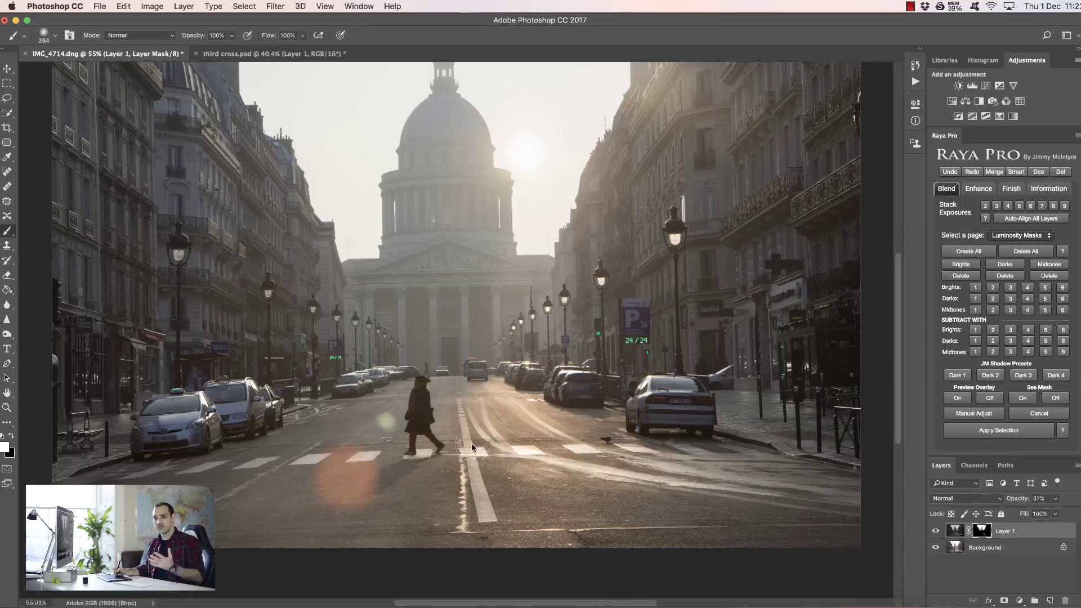
left_click(938, 531)
left_click(938, 531)
left_click(938, 531)
left_click(939, 530)
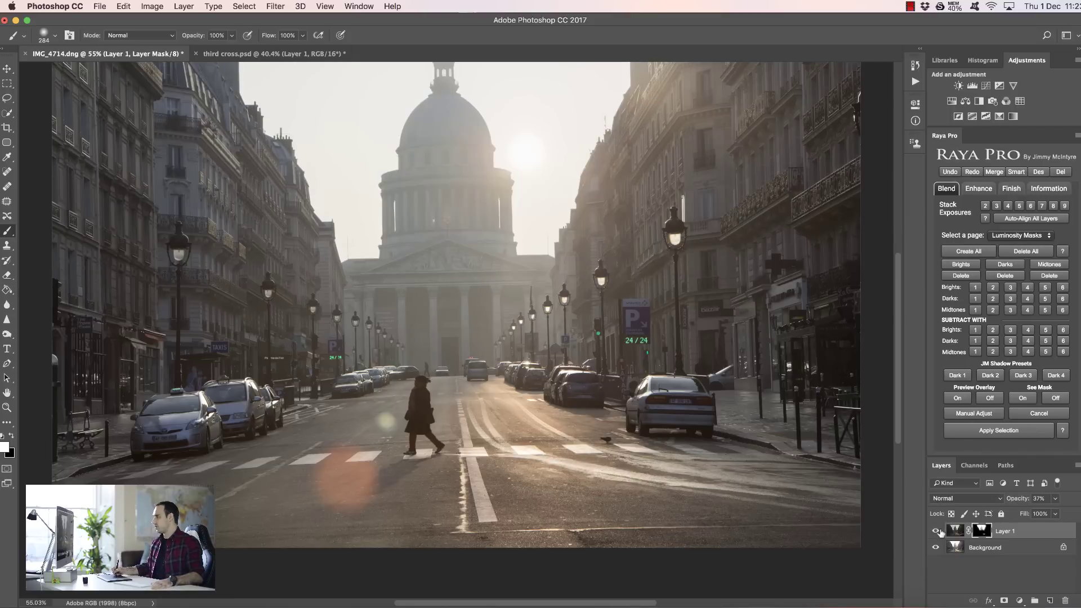
left_click(940, 531)
left_click(940, 531)
left_click(941, 533)
left_click(942, 535)
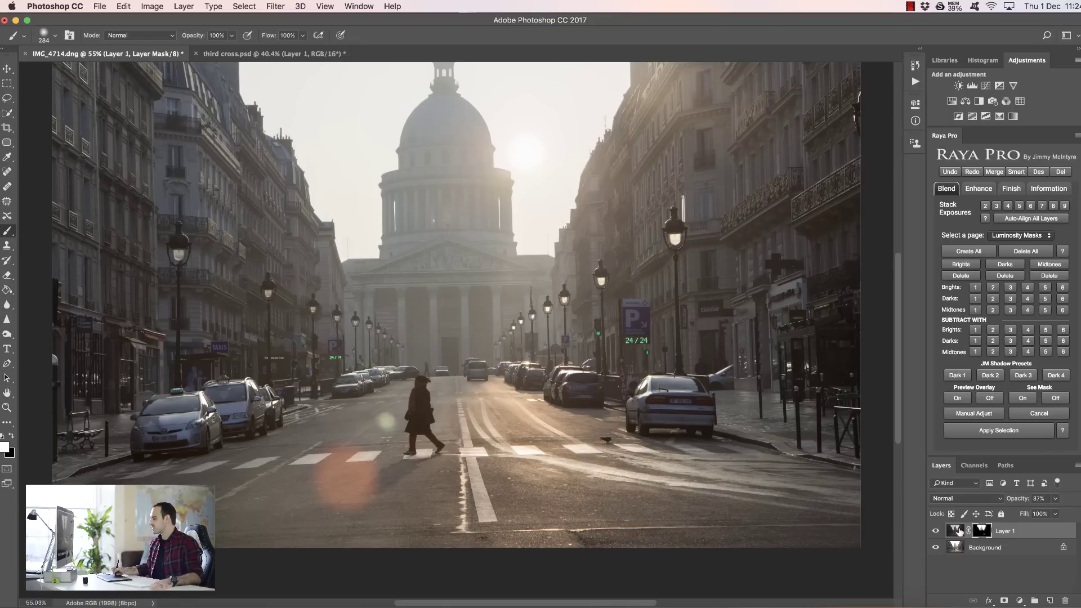
Step: Select Layer 1's image thumbnail instead of its mask
left_click(956, 532)
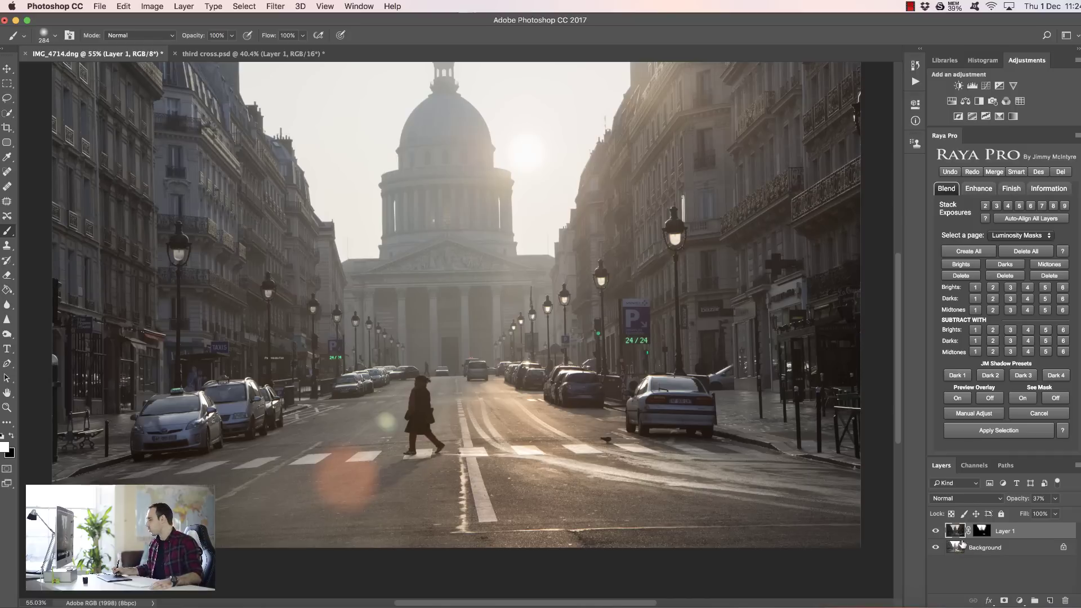
Step: Add a Photo Filter clipped to Layer 1 using Warming Filter (81) at 75% density
left_click(993, 101)
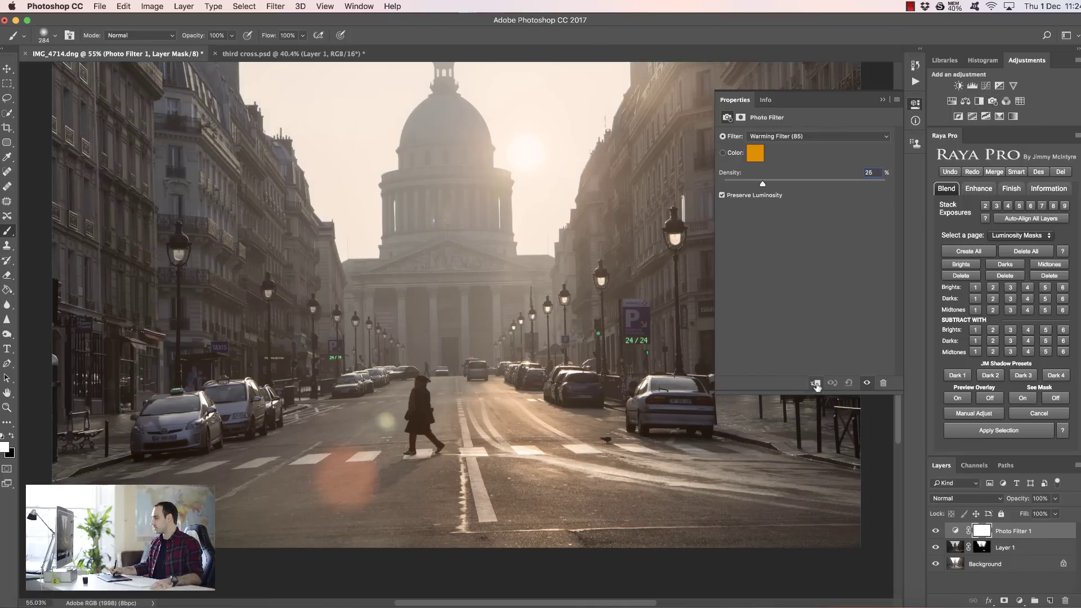
left_click(816, 385)
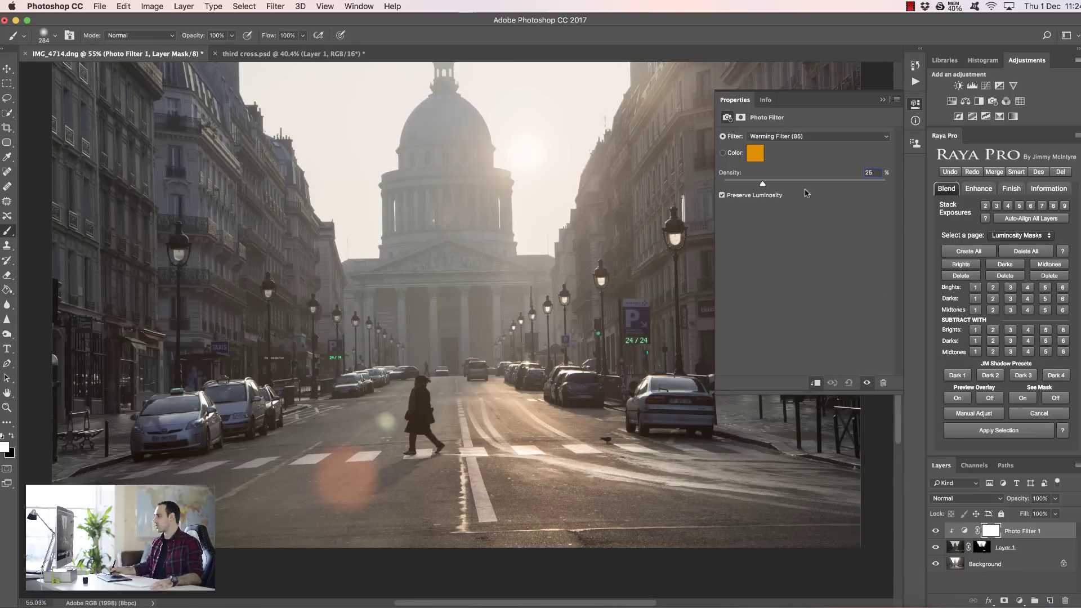
left_click_drag(766, 186, 796, 183)
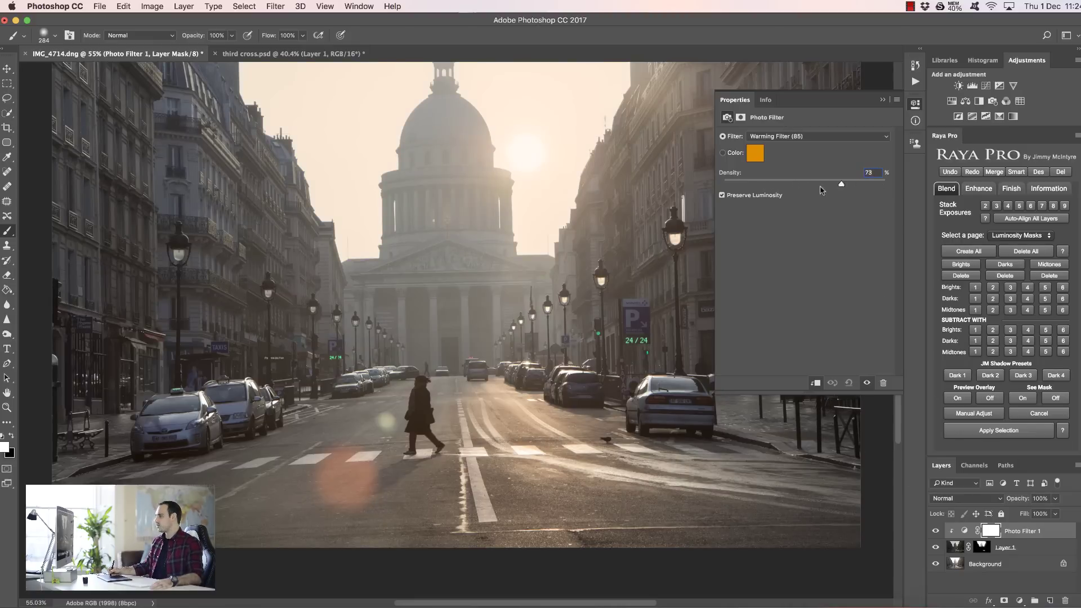
left_click(839, 136)
left_click(829, 144)
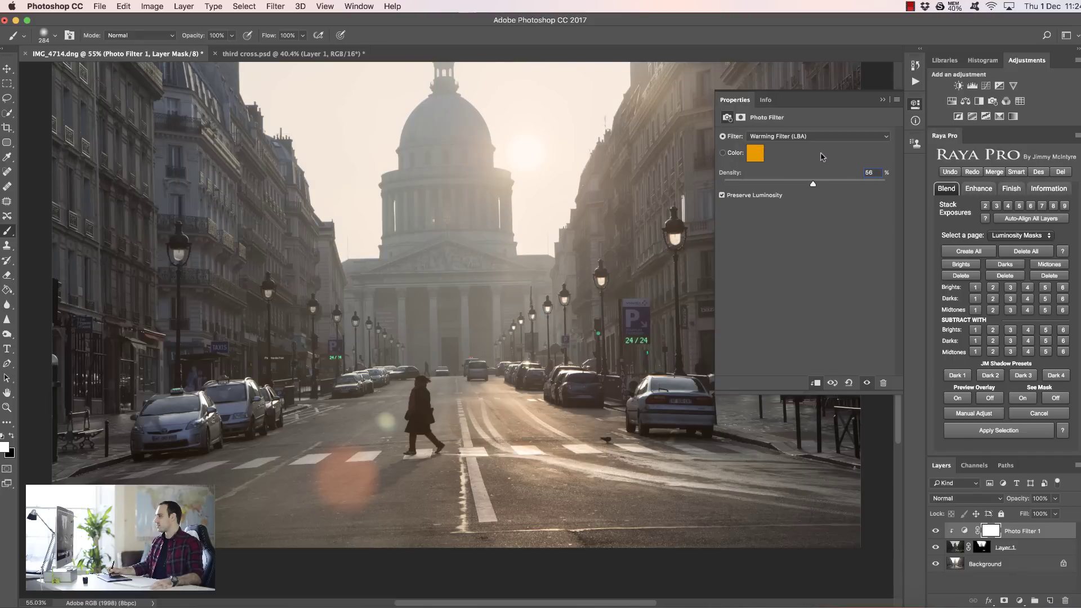
left_click_drag(814, 184, 846, 186)
left_click(846, 137)
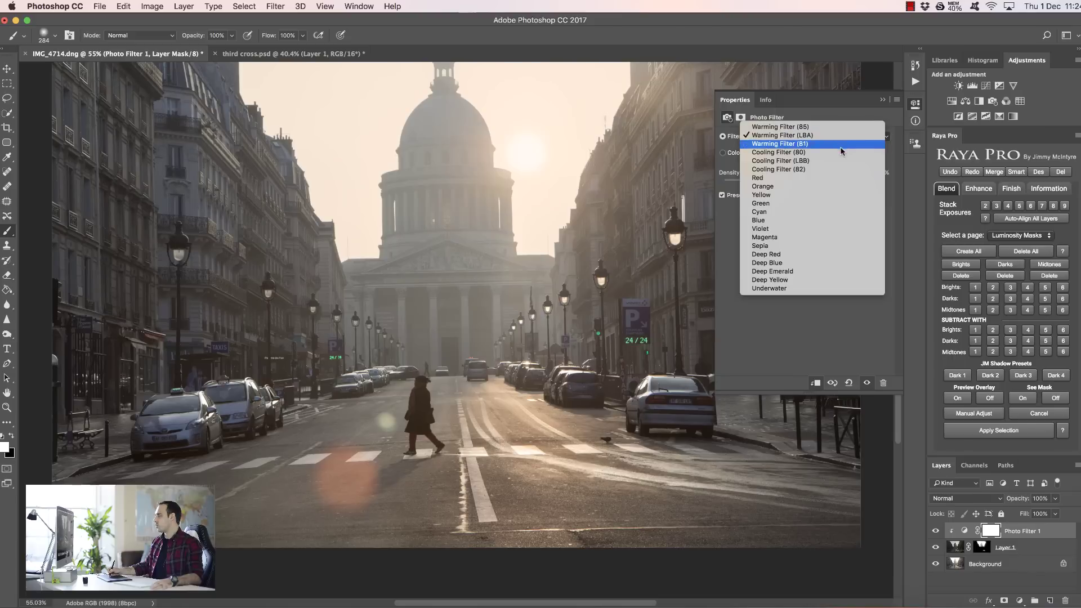
left_click(834, 144)
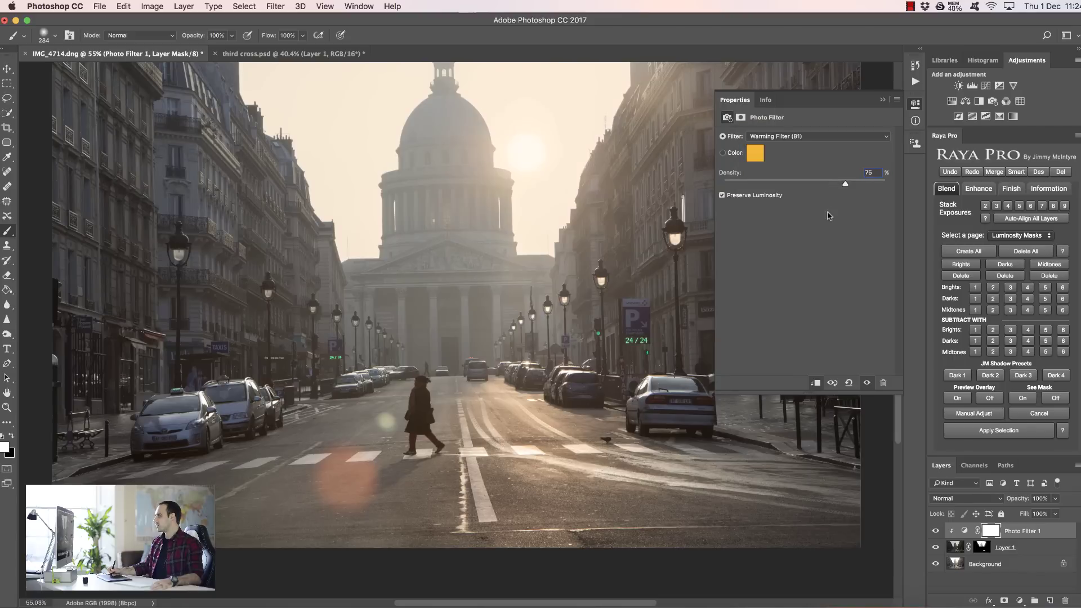
left_click(843, 184)
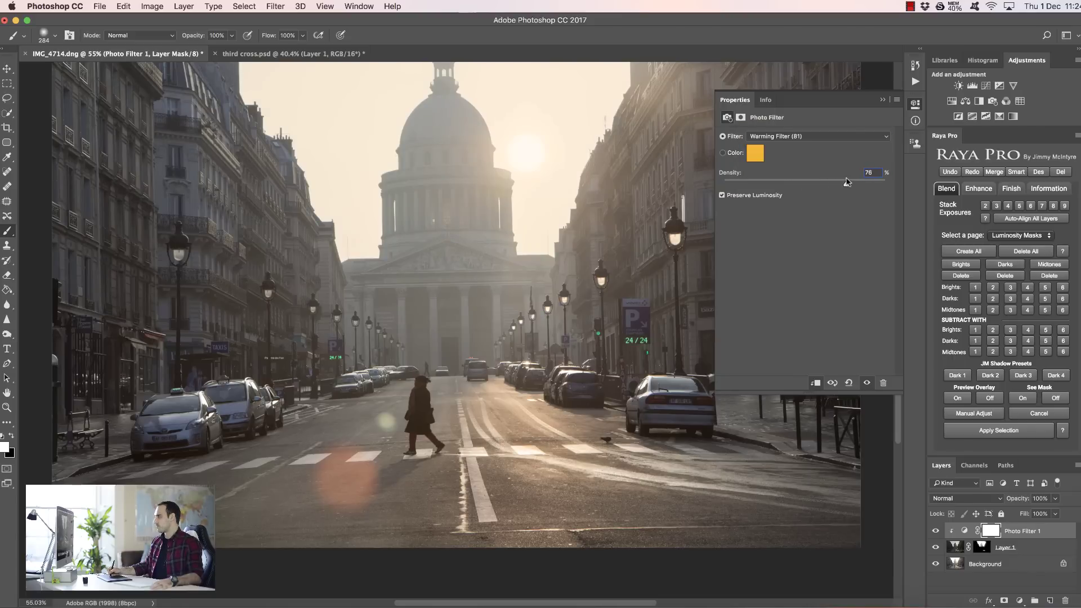
left_click(882, 101)
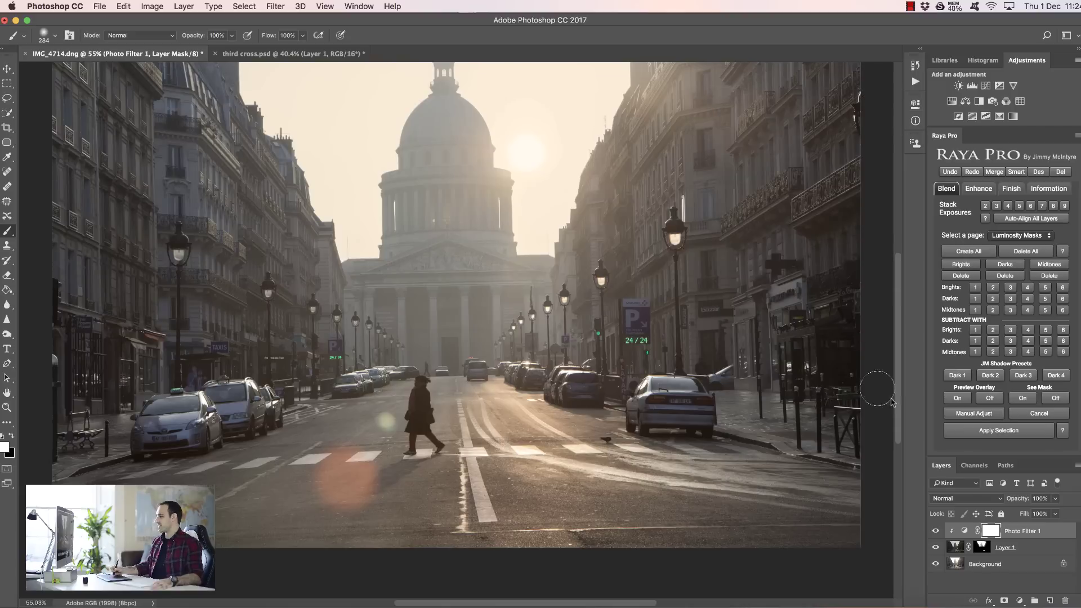
left_click(981, 565)
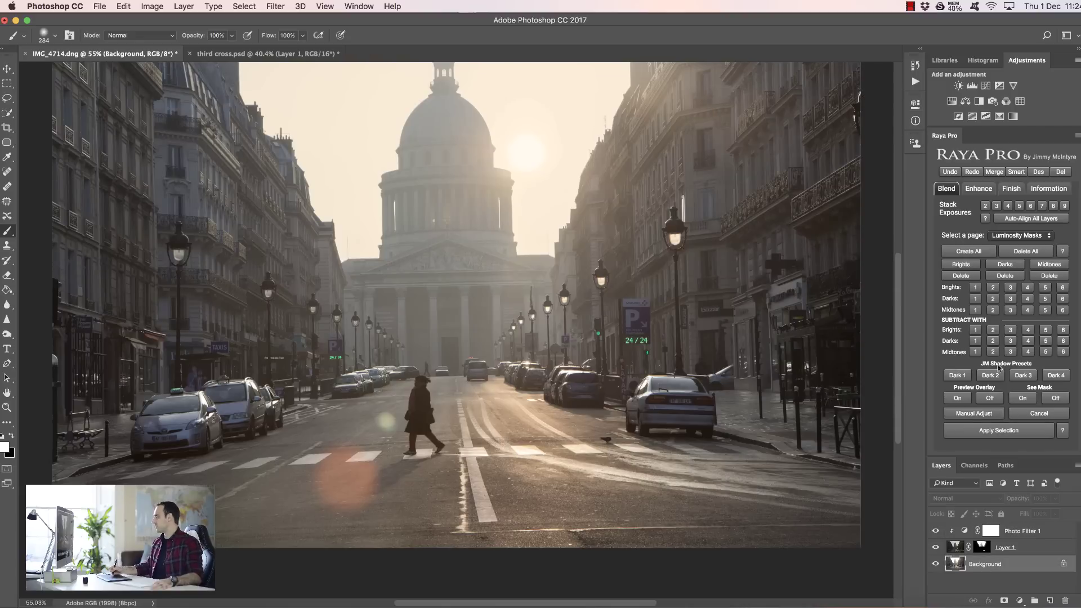
Step: Add a Curves layer above Background and raise the Blue channel's black point to lift the shadows
left_click(985, 86)
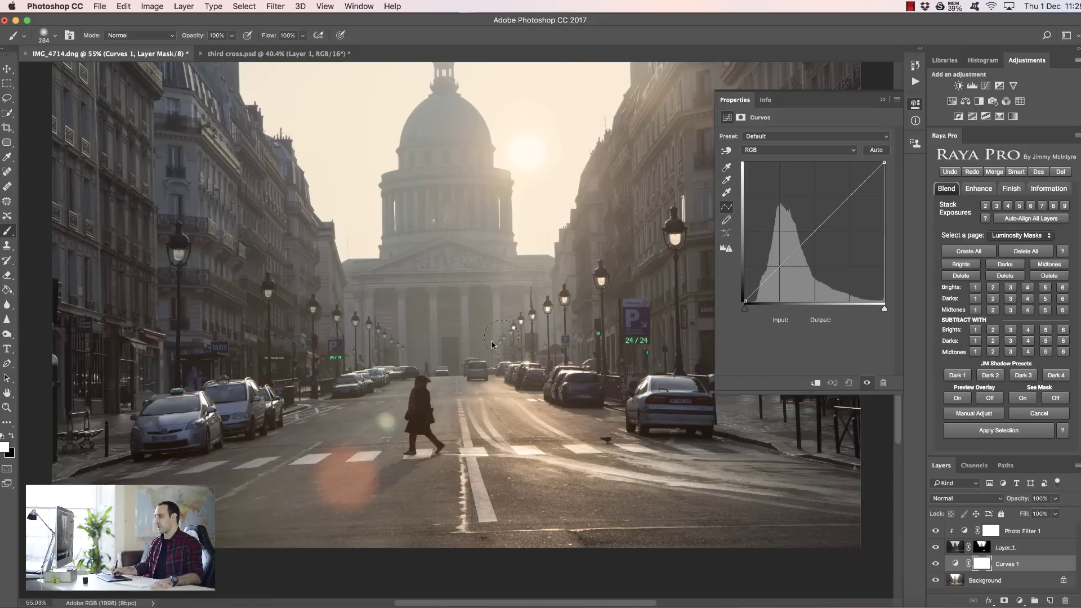
left_click(813, 149)
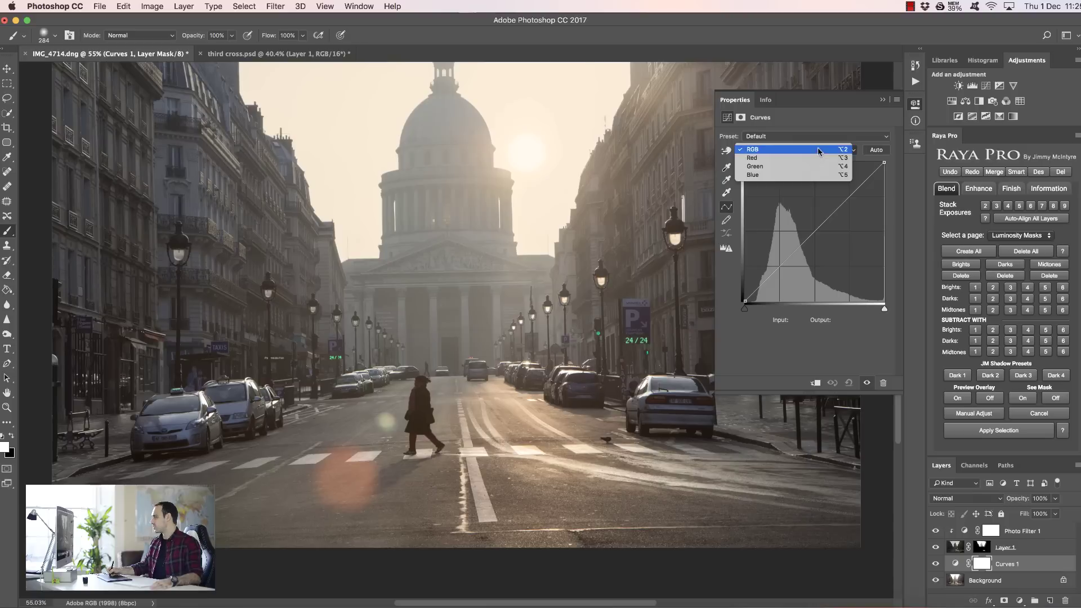
left_click(788, 175)
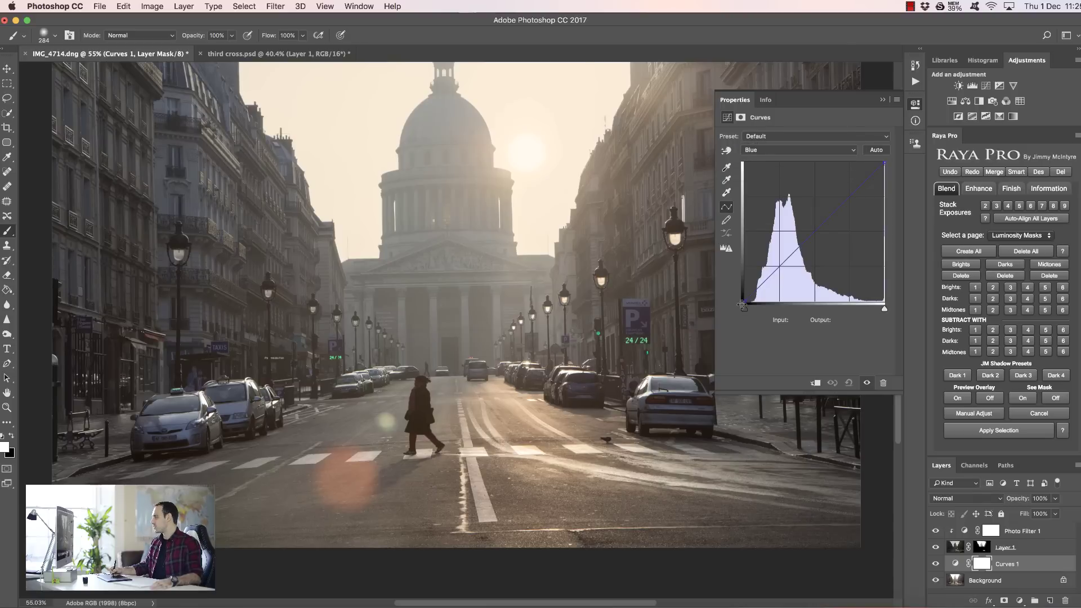
mouse_move(745, 300)
left_mouse_down()
mouse_move(761, 290)
mouse_move(734, 293)
left_mouse_up()
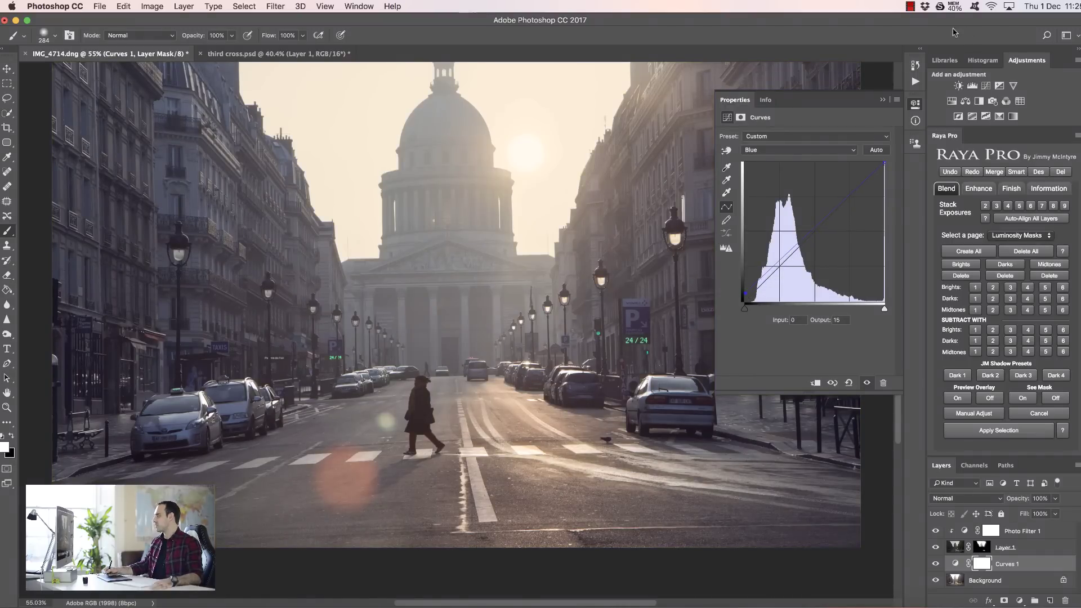
left_click(883, 100)
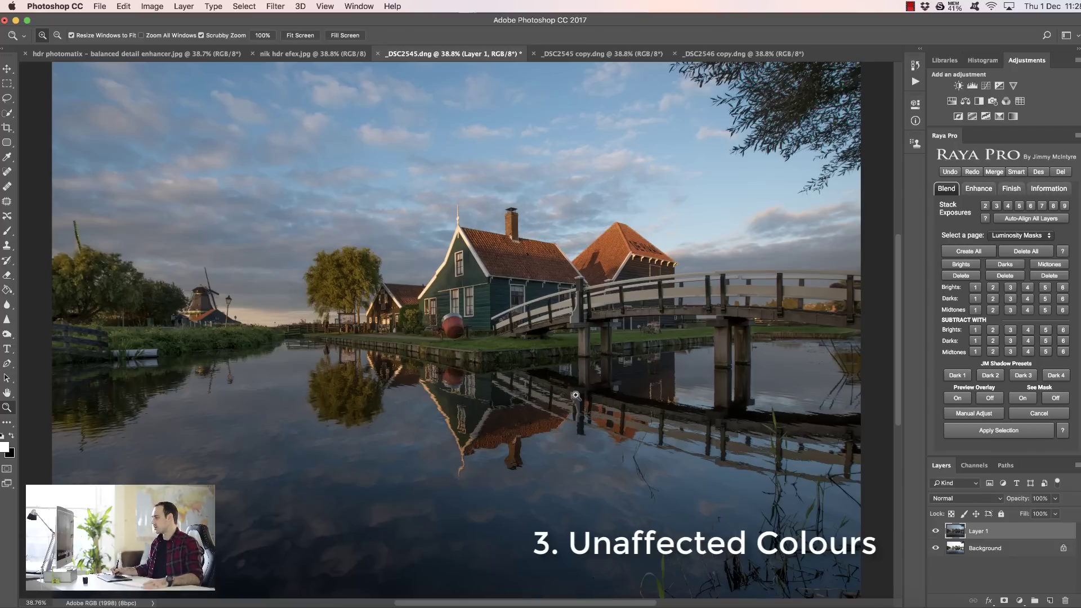
Step: Compare the canal blend with the Photomatix and Nik HDR Efex versions, then view both exposure copies
left_click(935, 531)
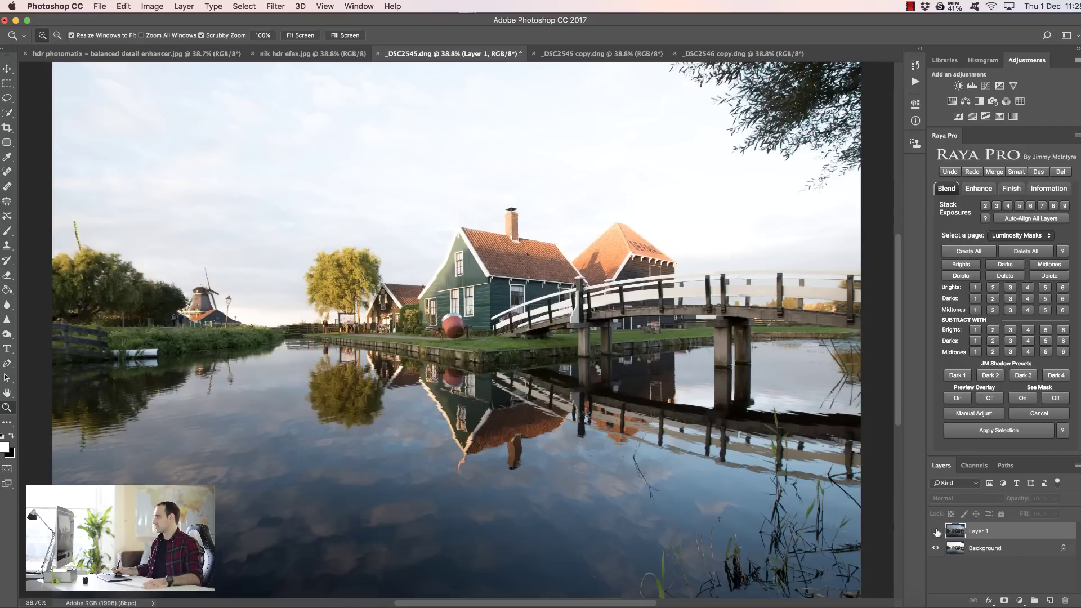
left_click(936, 531)
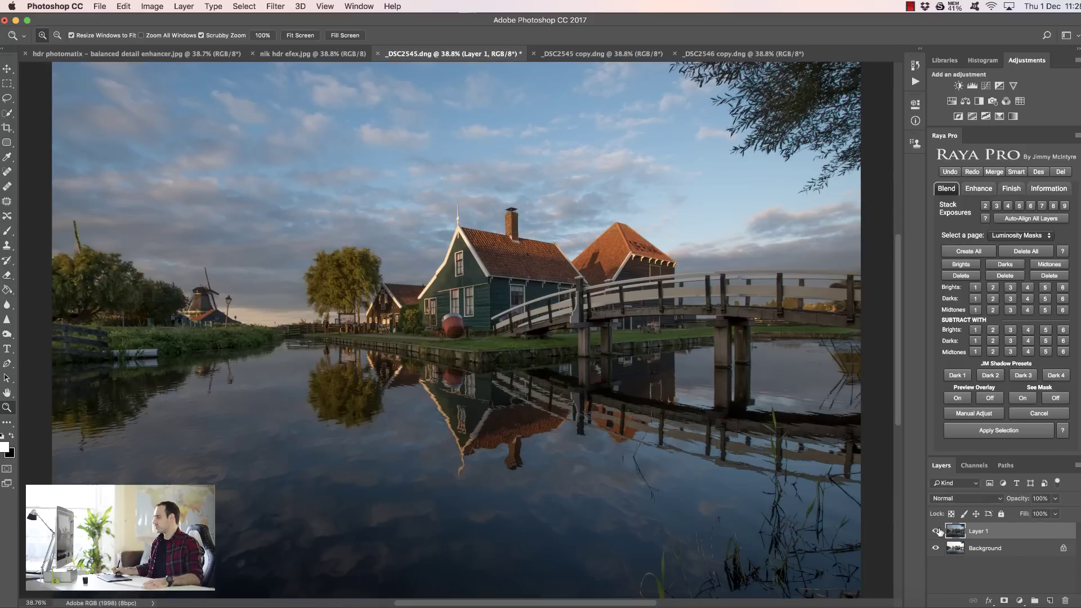
left_click(153, 55)
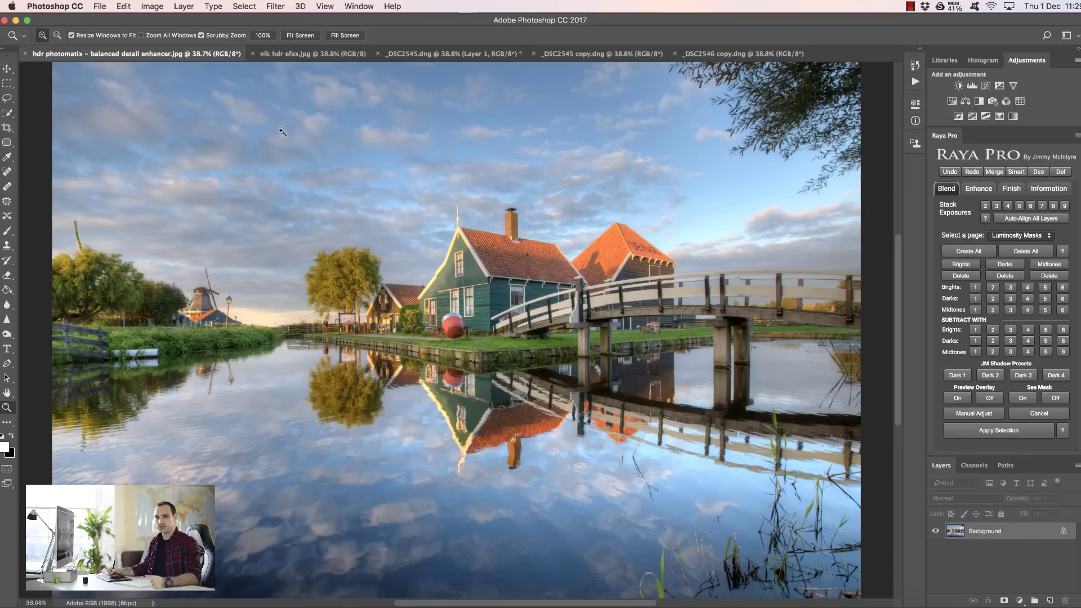
left_click(307, 55)
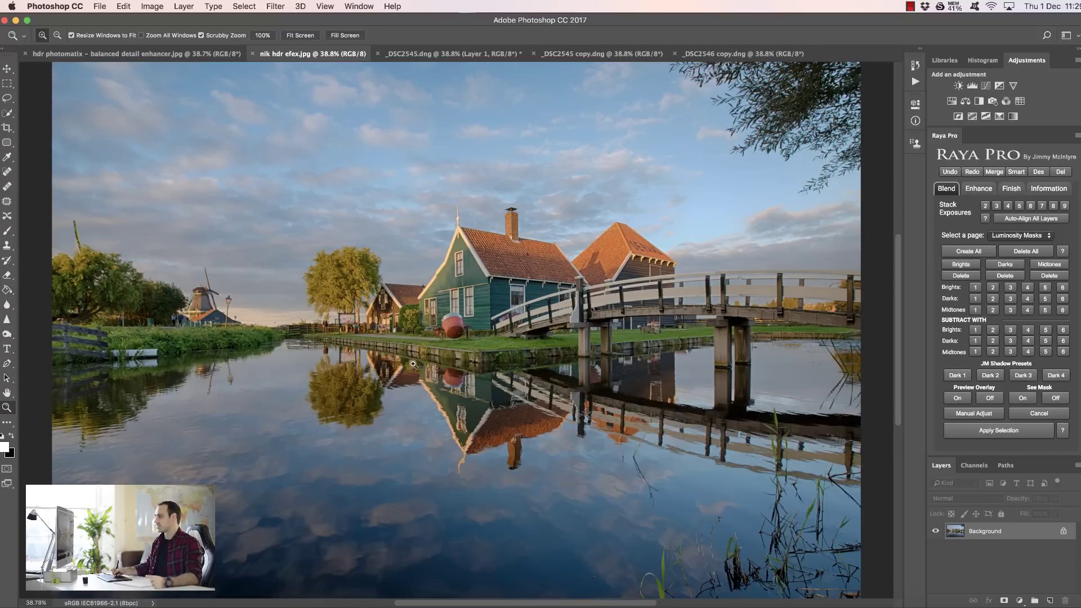
left_click(451, 55)
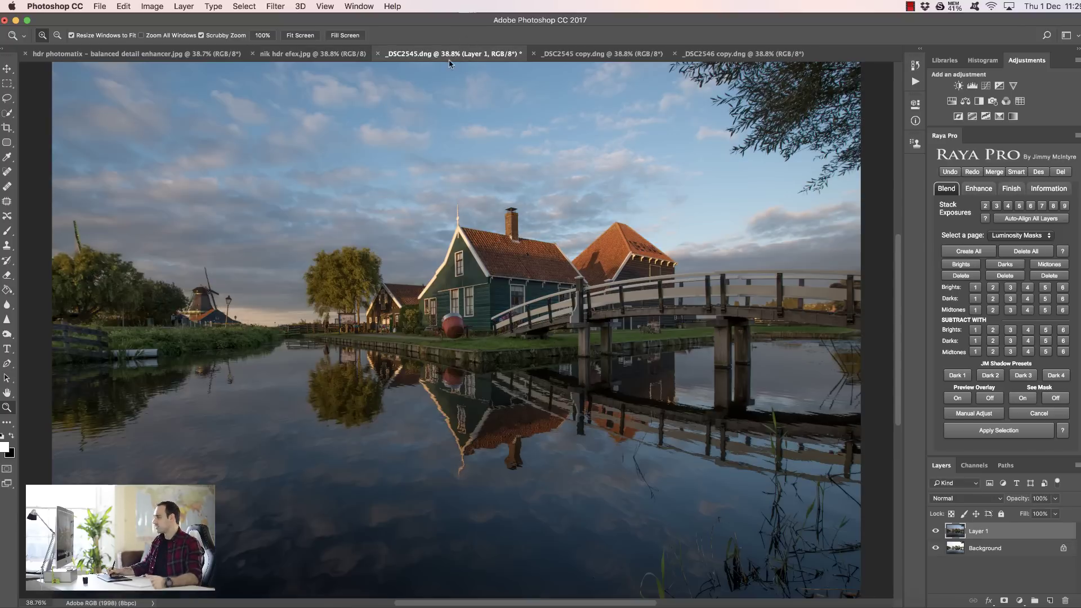
left_click(934, 530)
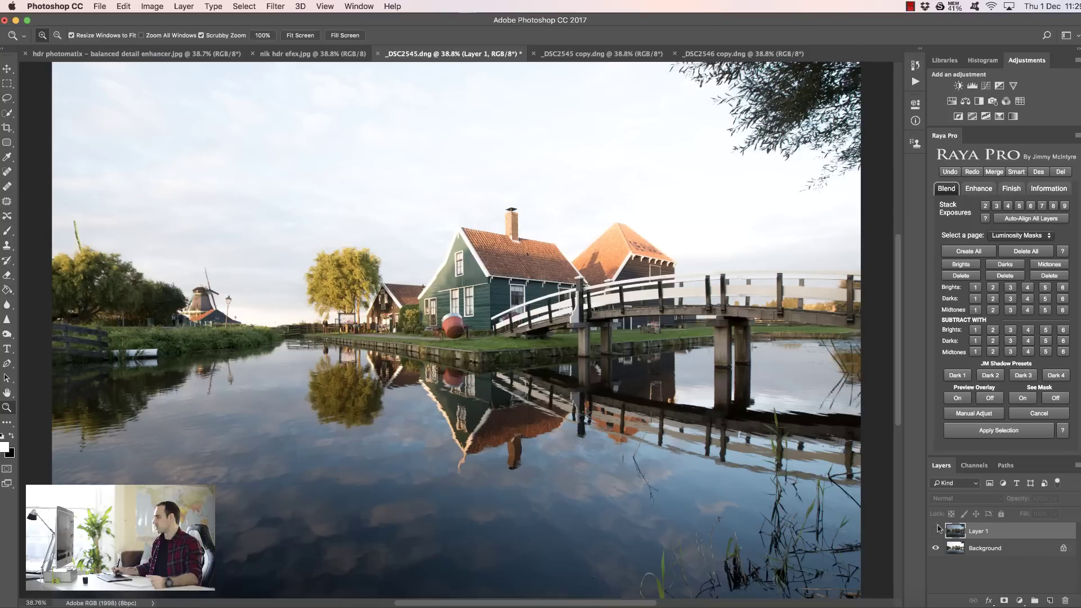
left_click(320, 53)
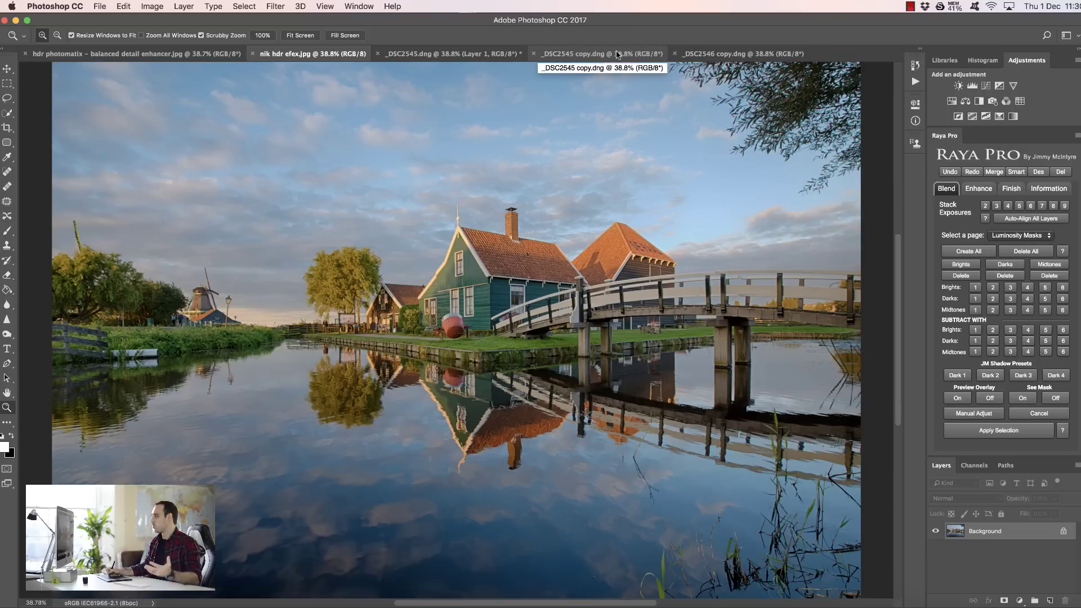
left_click(615, 55)
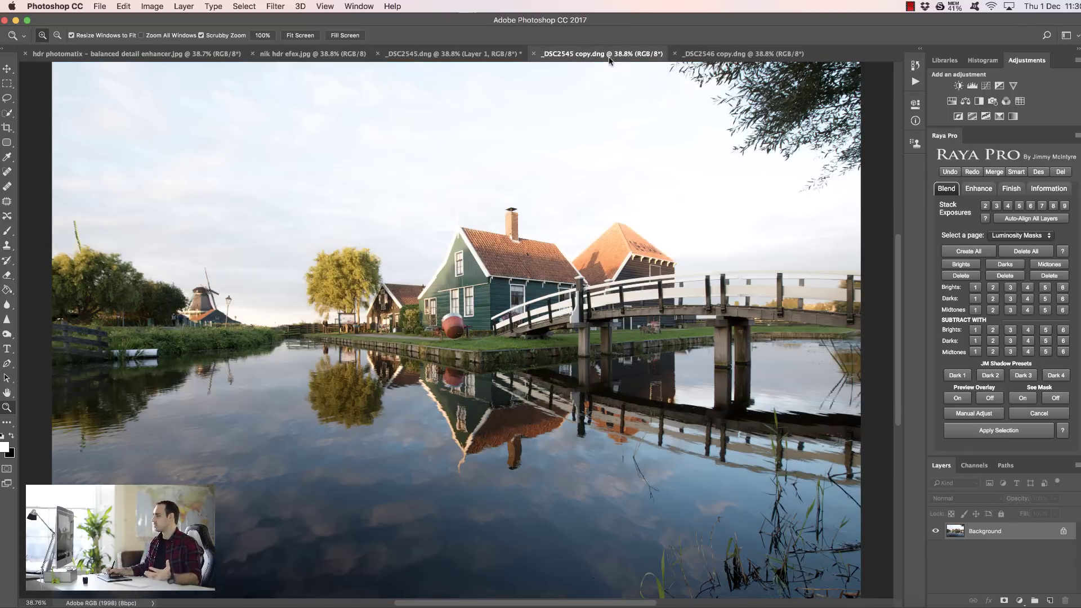
left_click(704, 54)
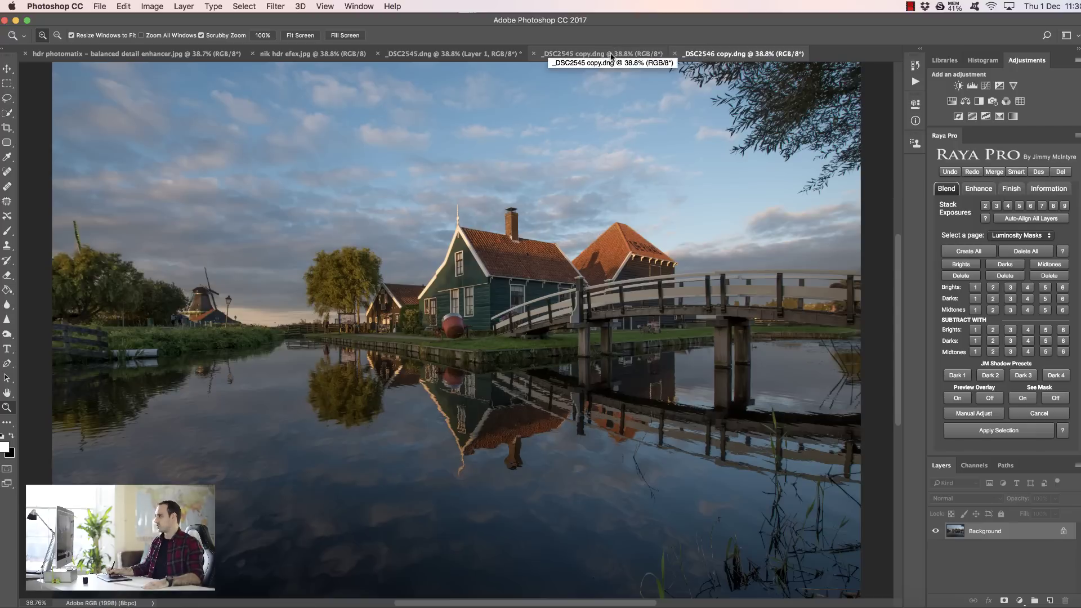
Step: Merge only _DSC2545 copy.dng and _DSC2546 copy.dng in Merge to HDR Pro, removing both JPGs
left_click(99, 7)
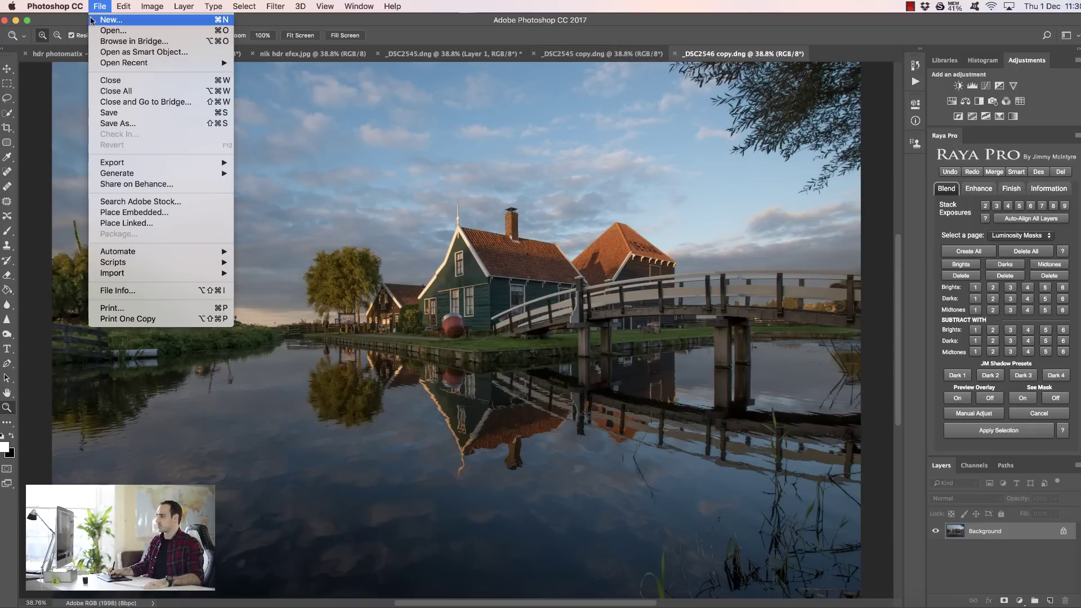
mouse_move(211, 251)
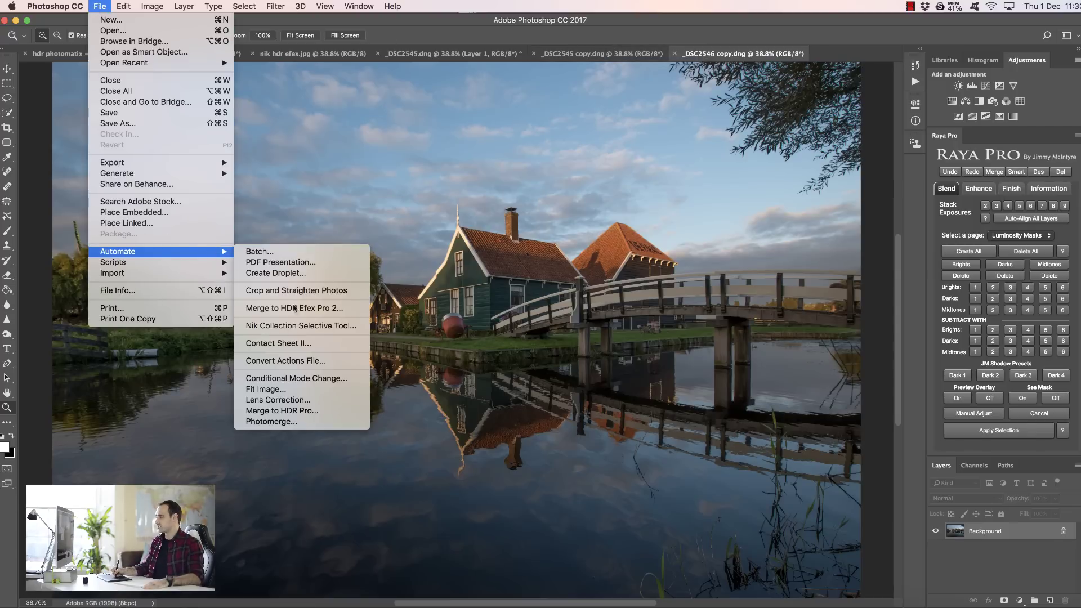
left_click(293, 413)
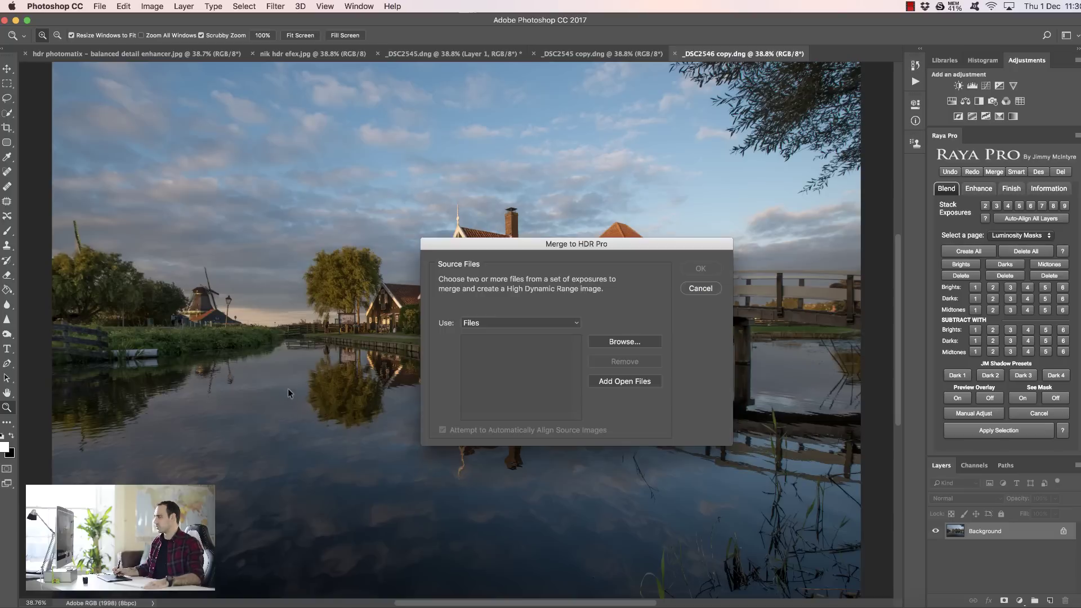
left_click(624, 384)
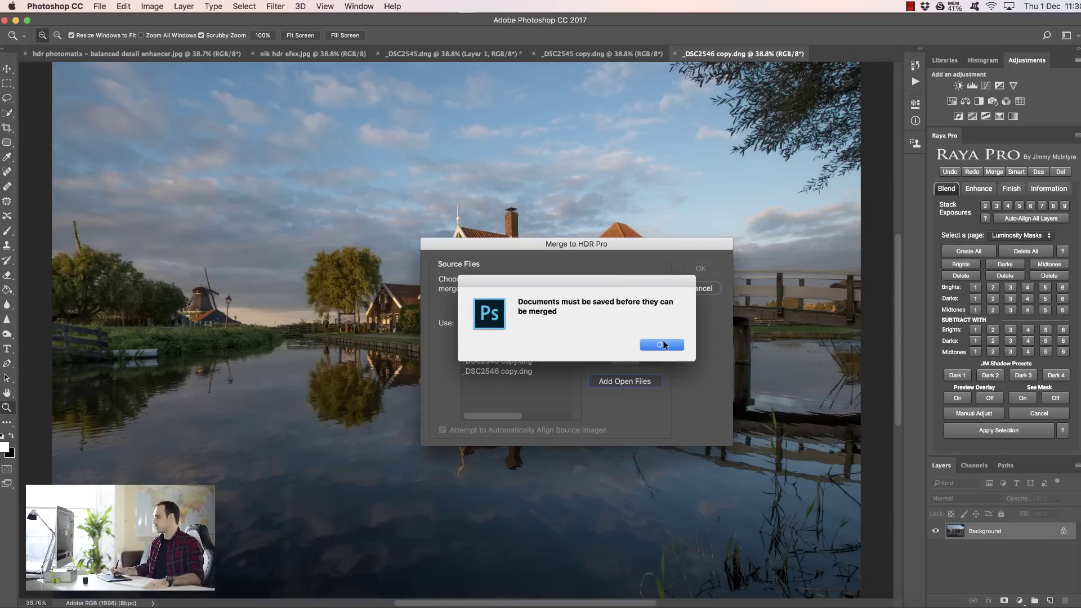
left_click(664, 345)
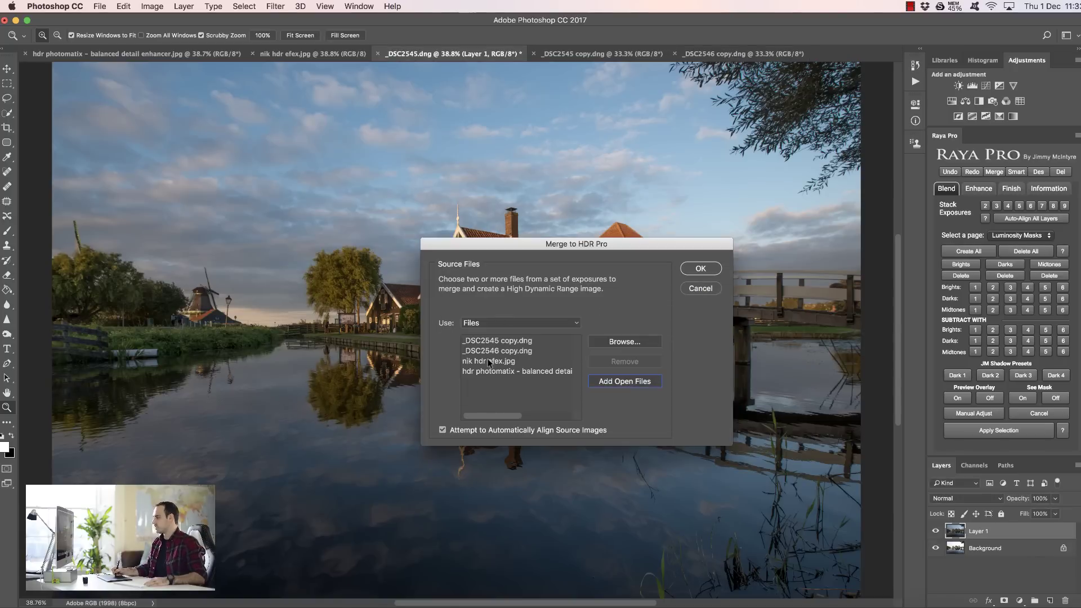
left_click(490, 361)
left_click(607, 361)
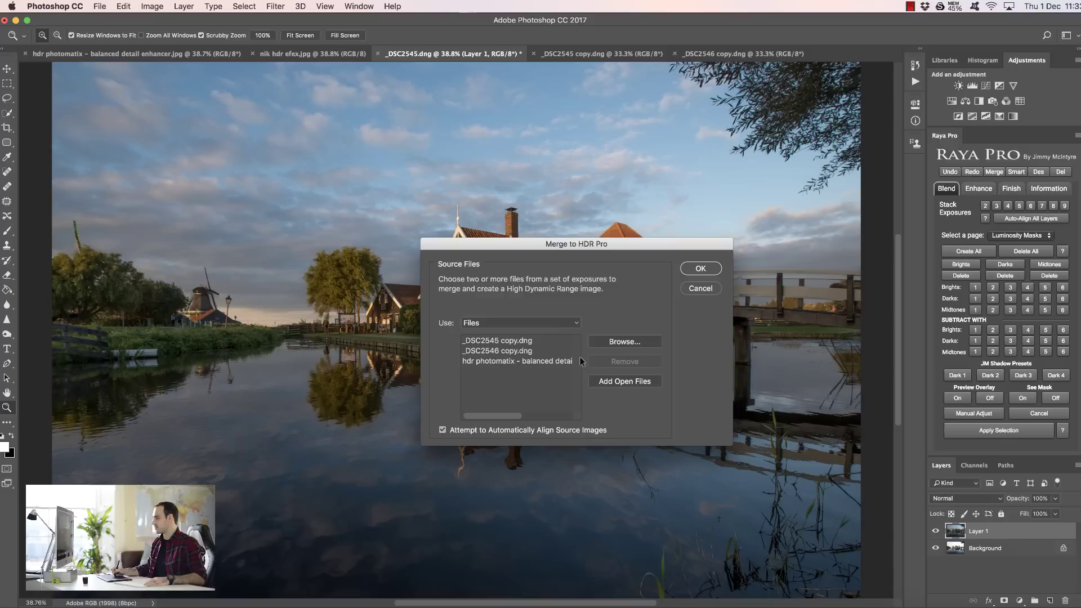
left_click(542, 360)
left_click(617, 363)
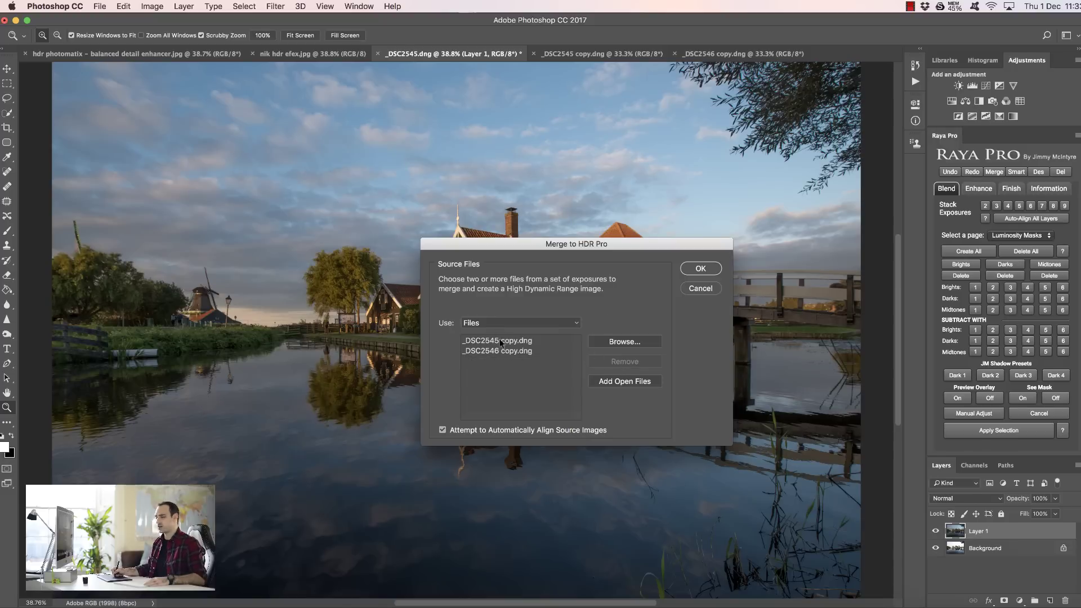
left_click(697, 270)
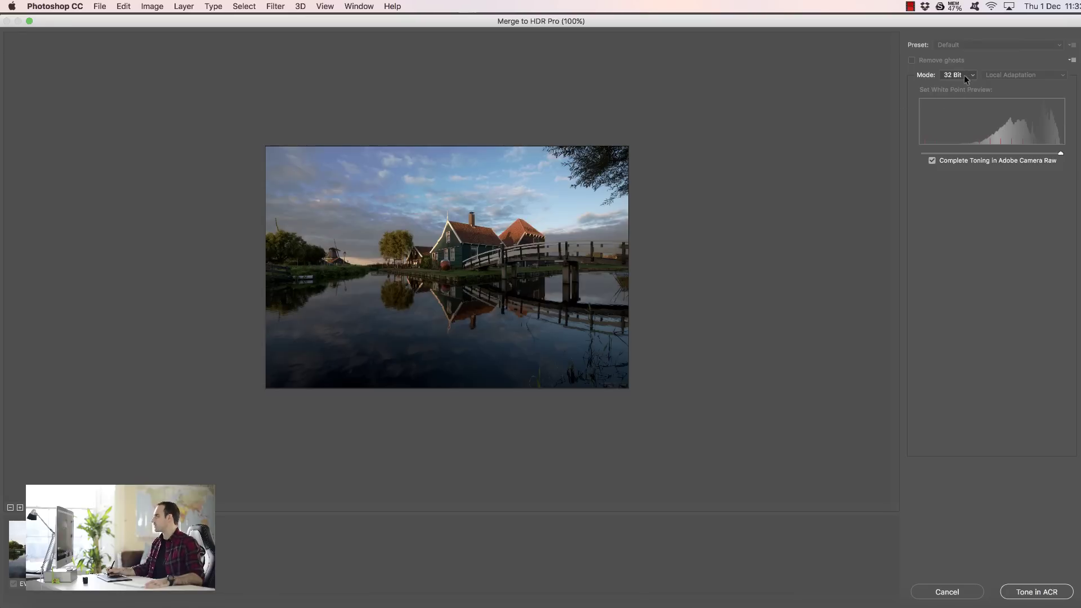
Step: Keep the merge at 32 Bit and tone it in Camera Raw with Highlights -100, Shadows +81
left_click(965, 78)
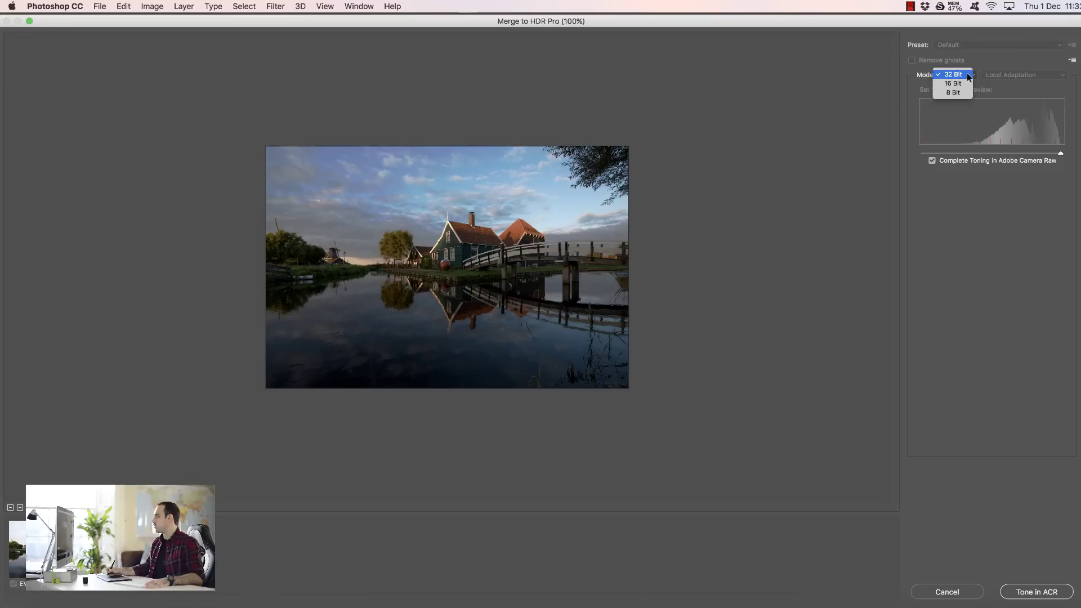
left_click(962, 79)
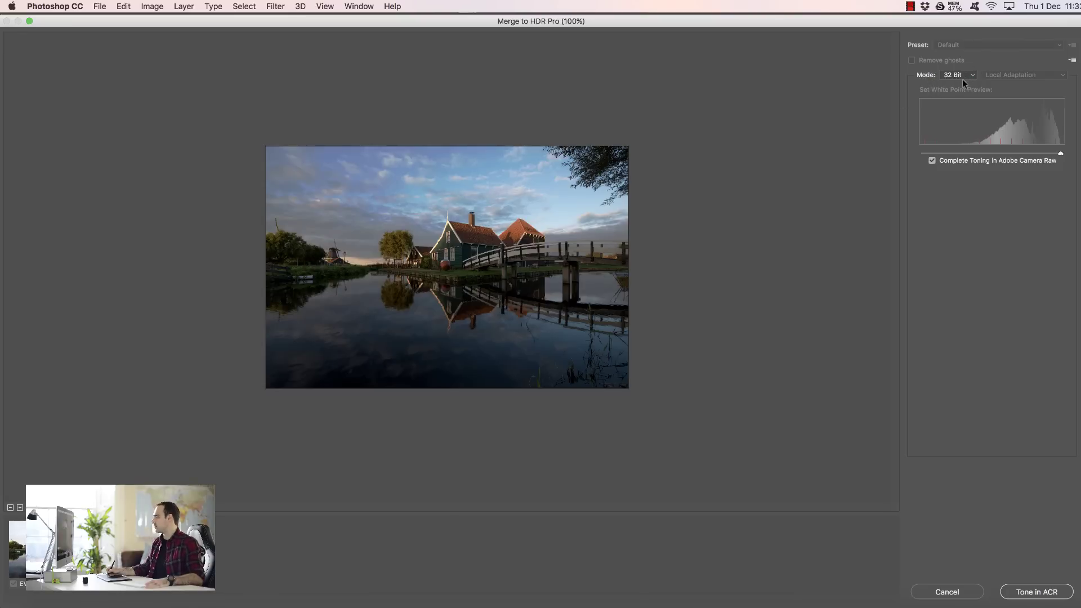
left_click(1038, 592)
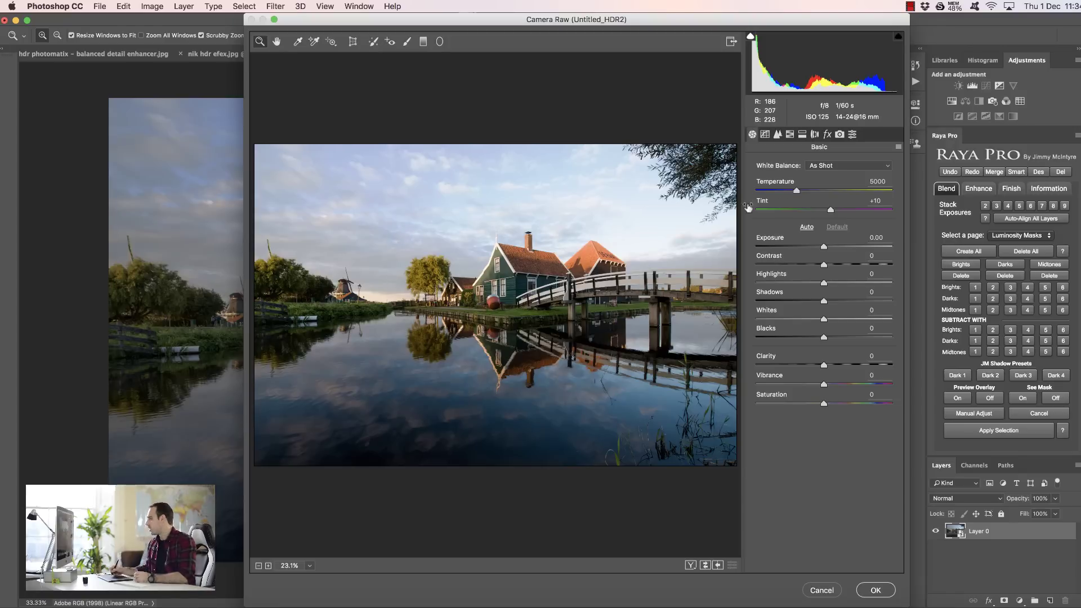
left_click_drag(823, 284, 731, 287)
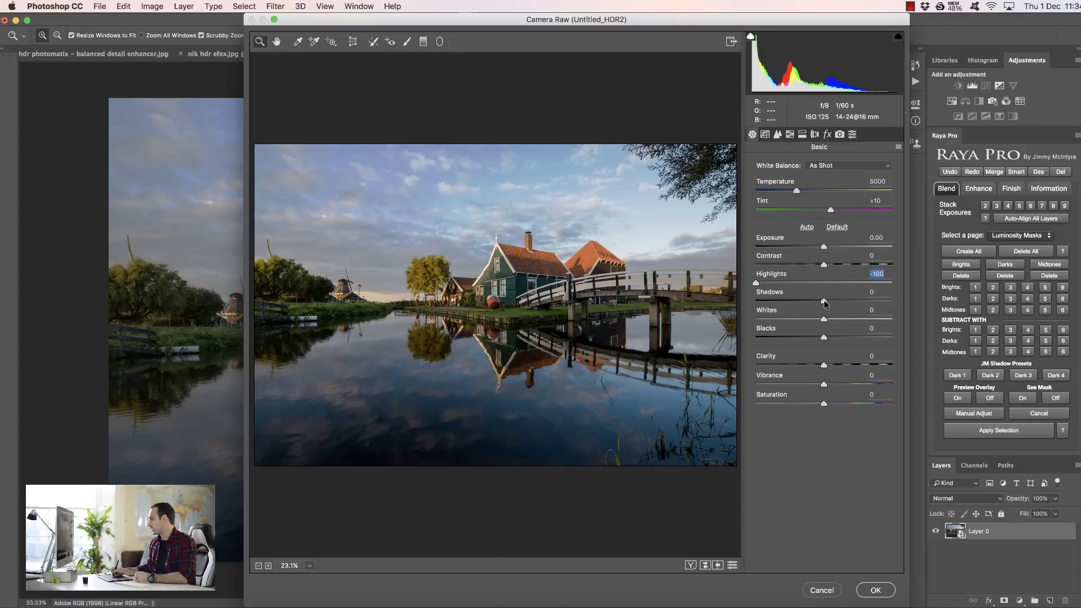
left_click_drag(826, 302, 878, 303)
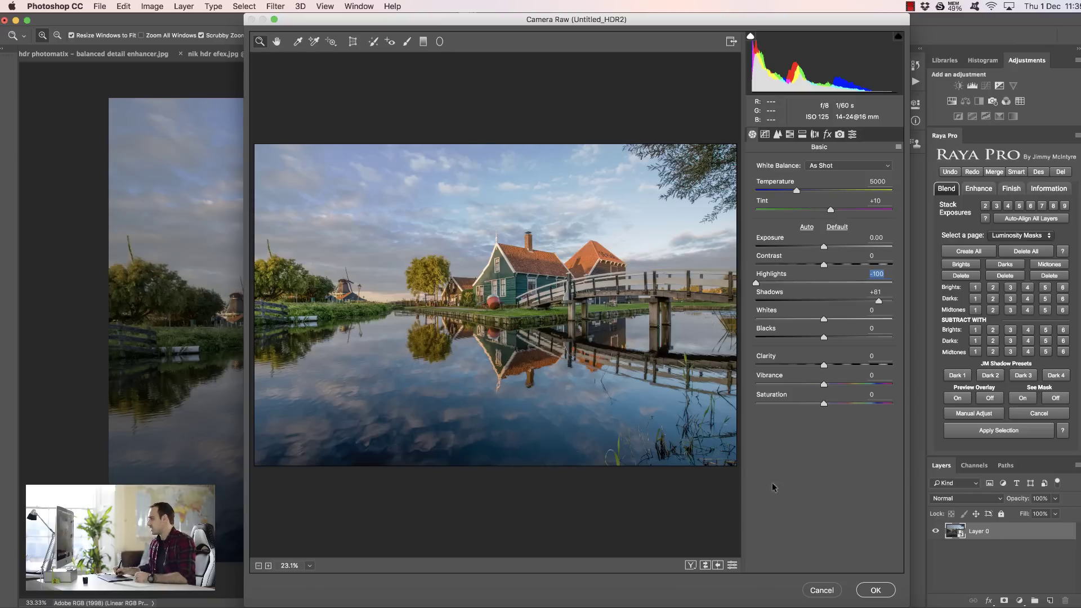
left_click(876, 589)
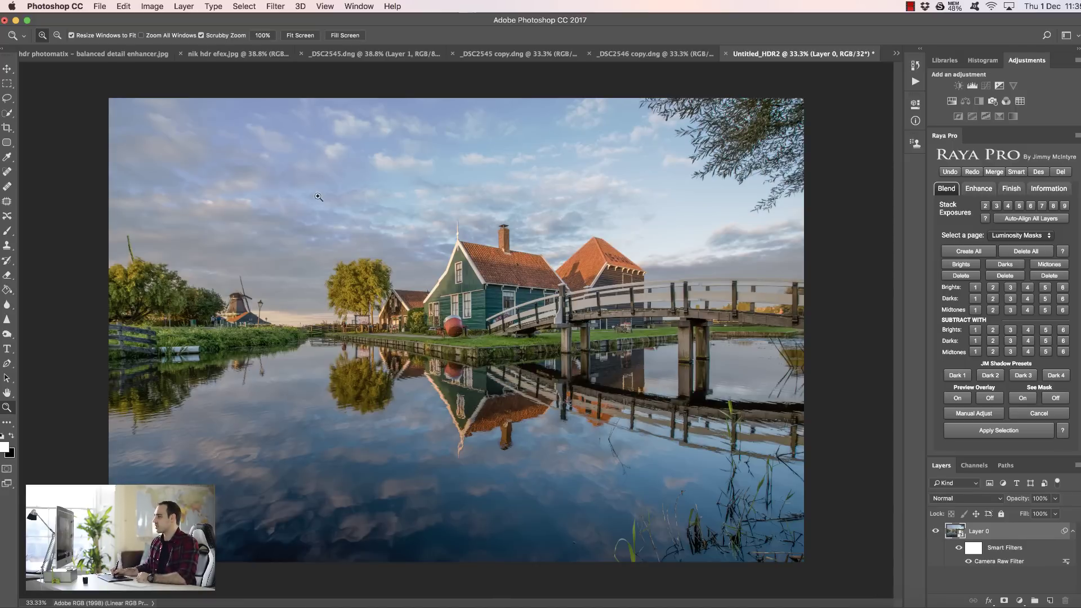
left_click_drag(318, 196, 391, 202)
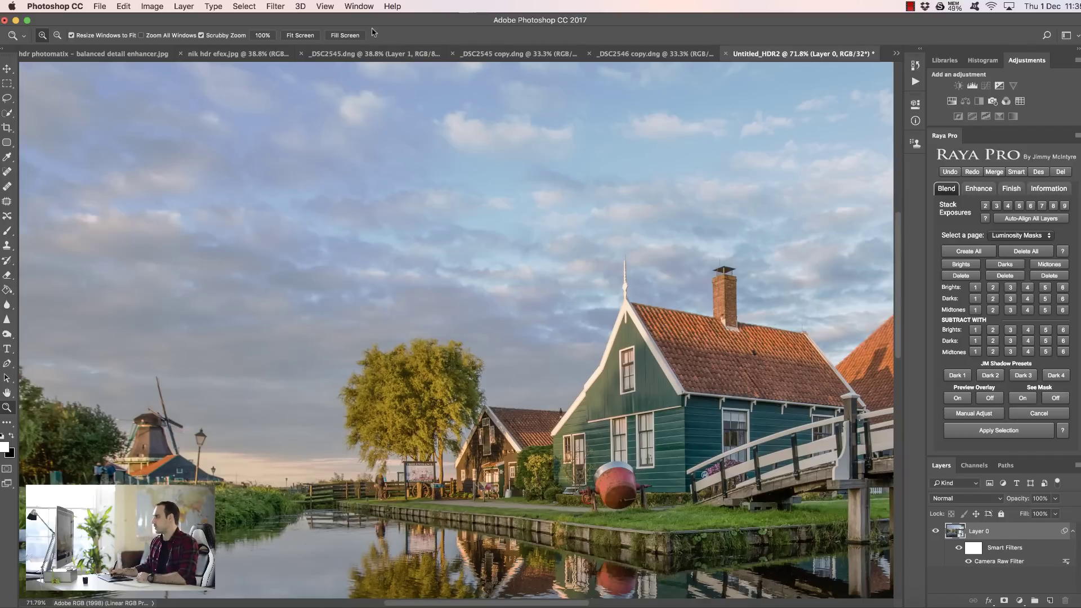
left_click(355, 54)
left_click_drag(304, 135, 346, 117)
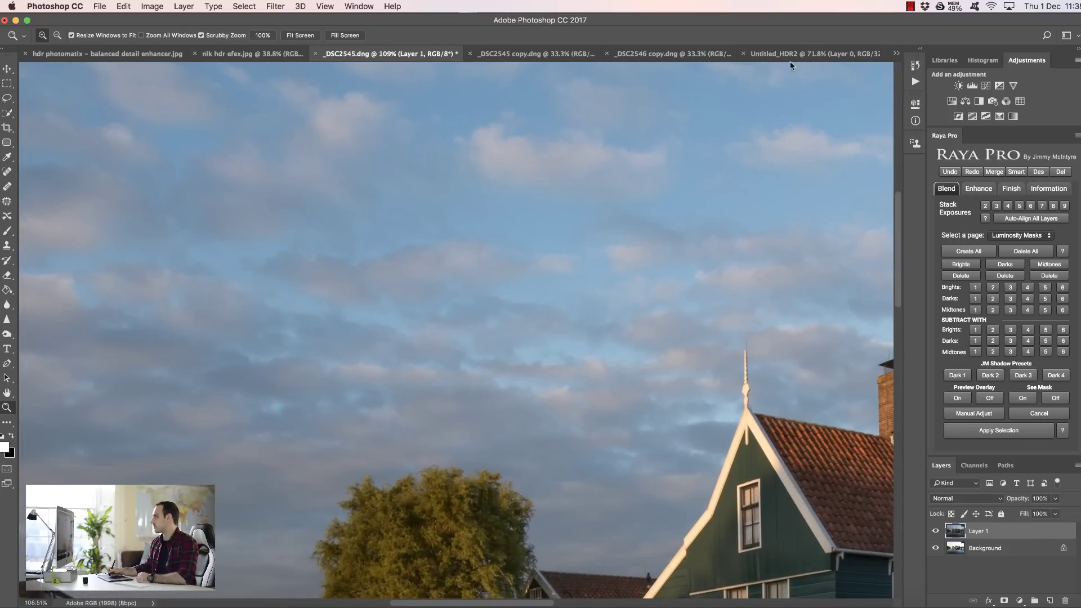
left_click(806, 55)
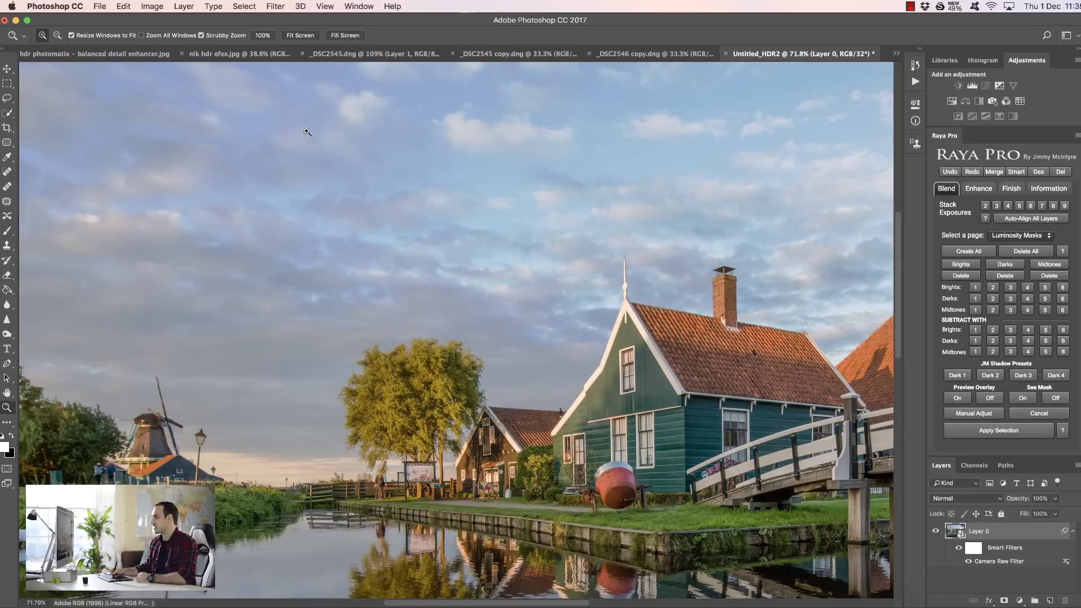
left_click_drag(306, 132, 342, 147)
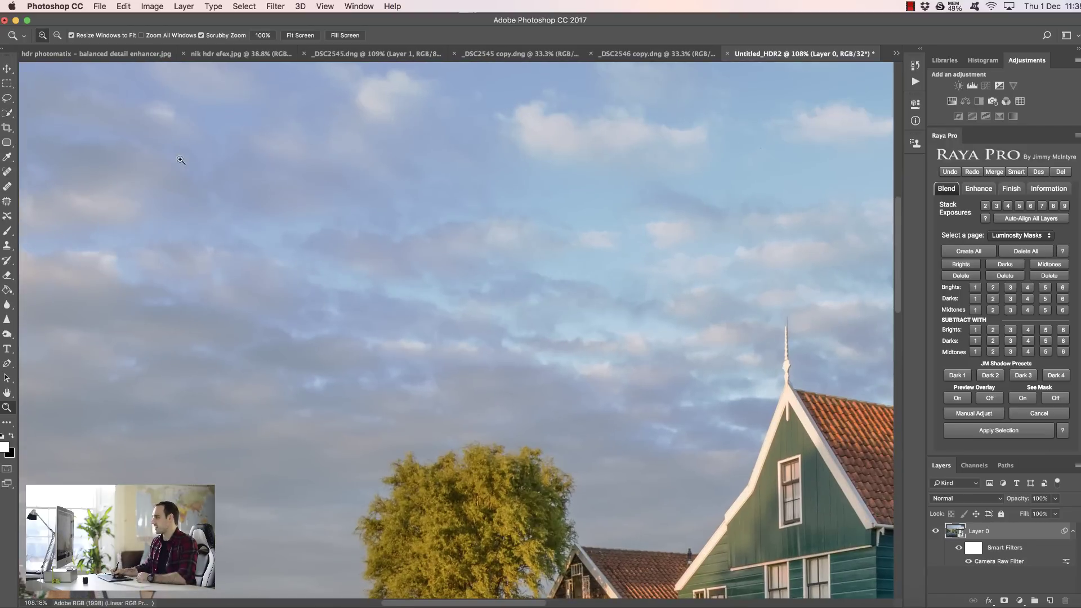
left_click(297, 35)
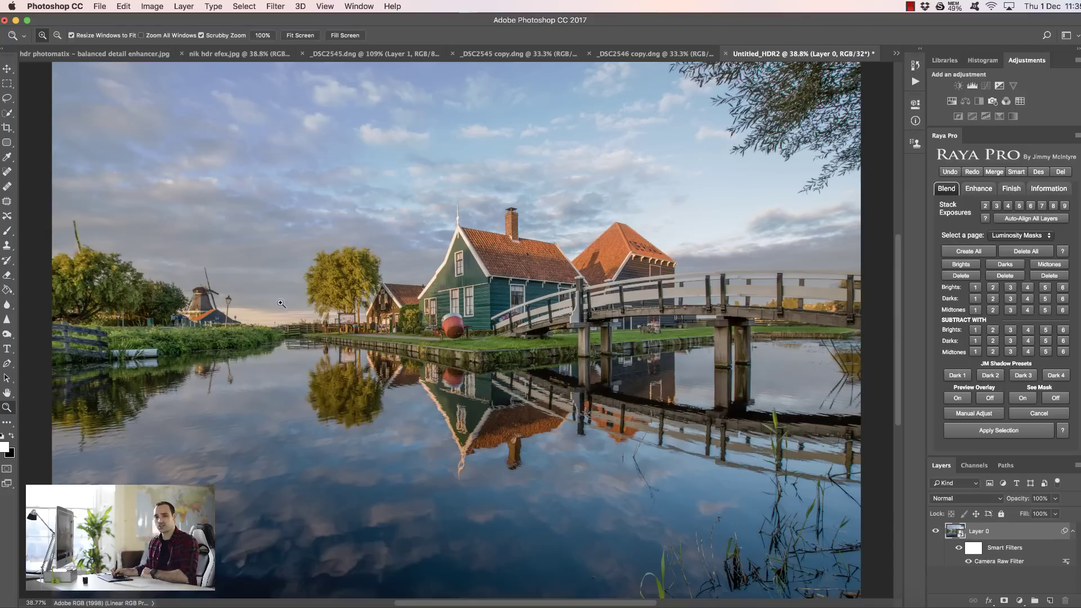
left_click(388, 55)
Step: Give Layer 1 a Raya Pro Quick Blending Dark 2 luminosity mask, blending its darker sky over Background
left_click(301, 35)
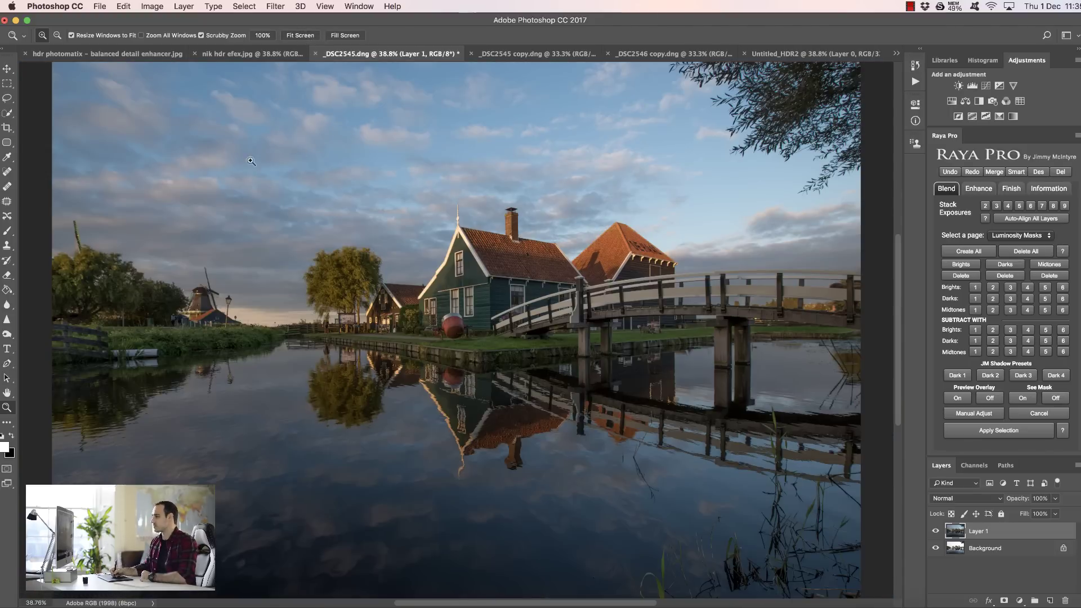
left_click(935, 531)
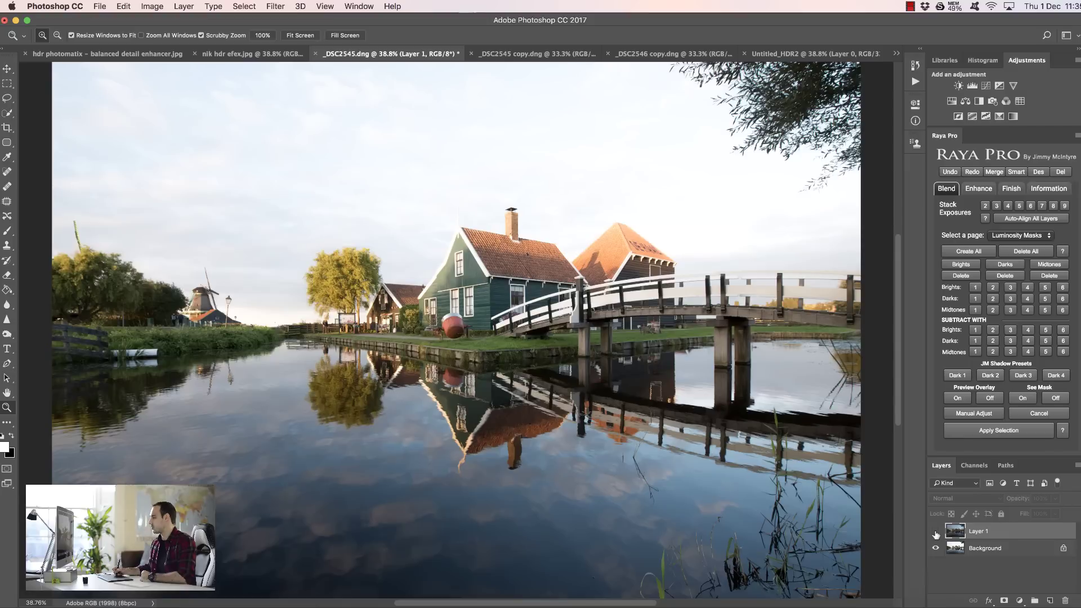
left_click(936, 532)
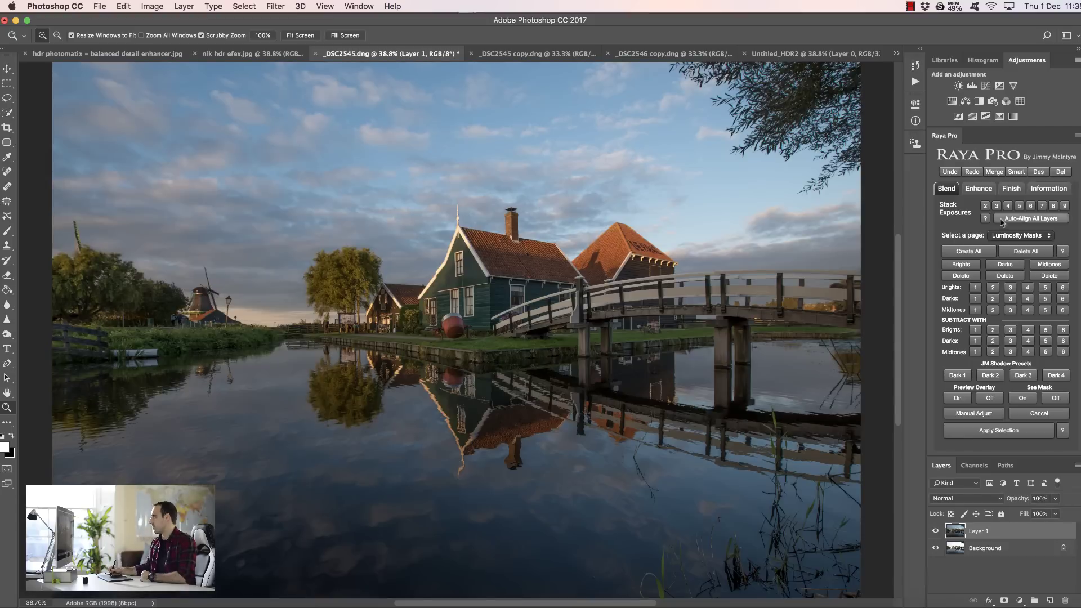
left_click(1005, 235)
left_click(1006, 248)
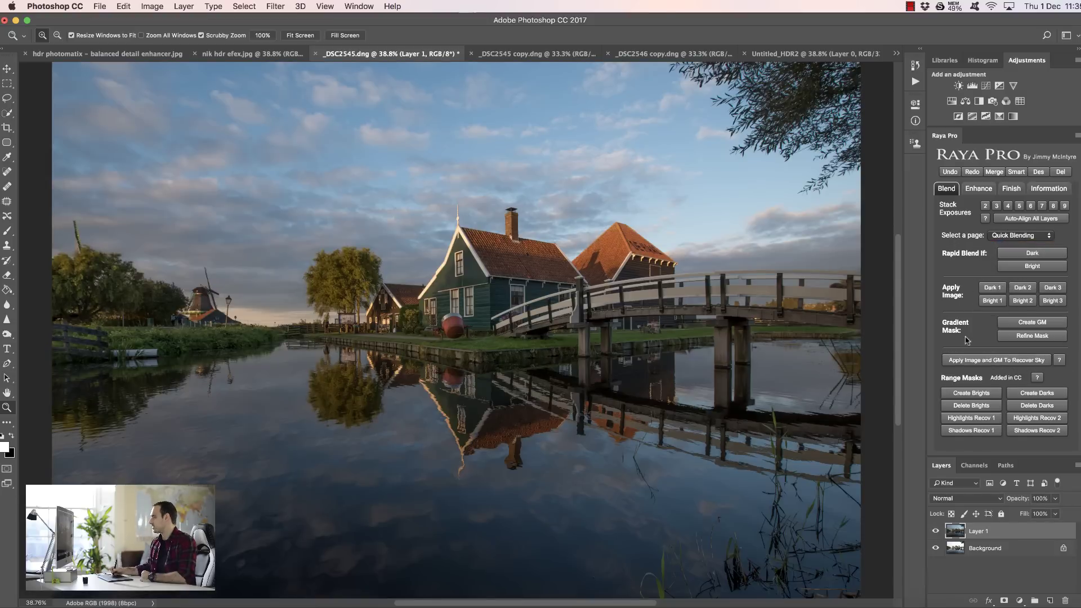
left_click(936, 532)
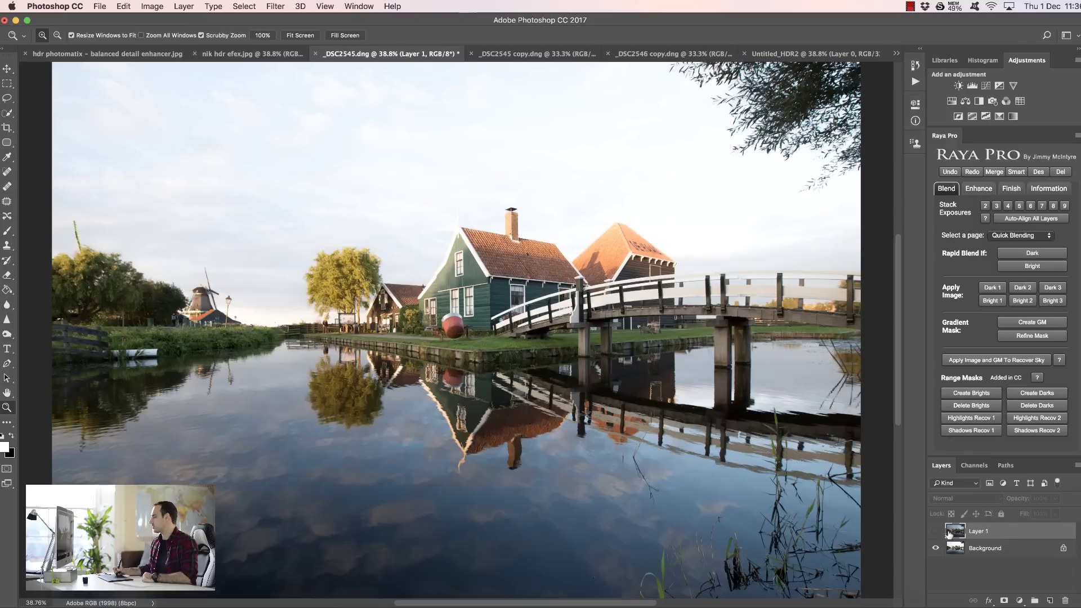
left_click(1022, 287)
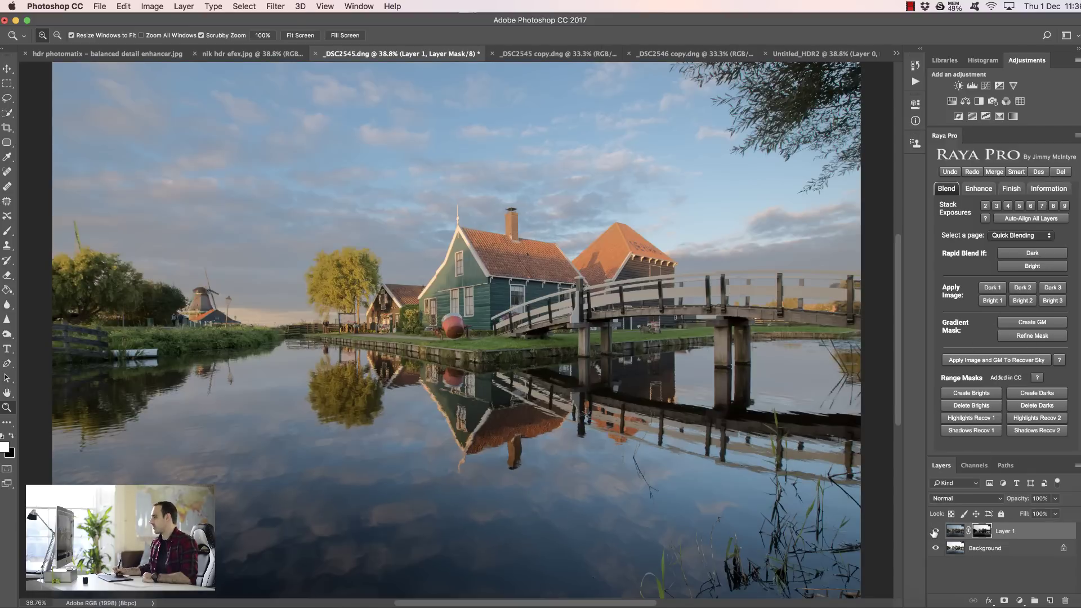
left_click(935, 532)
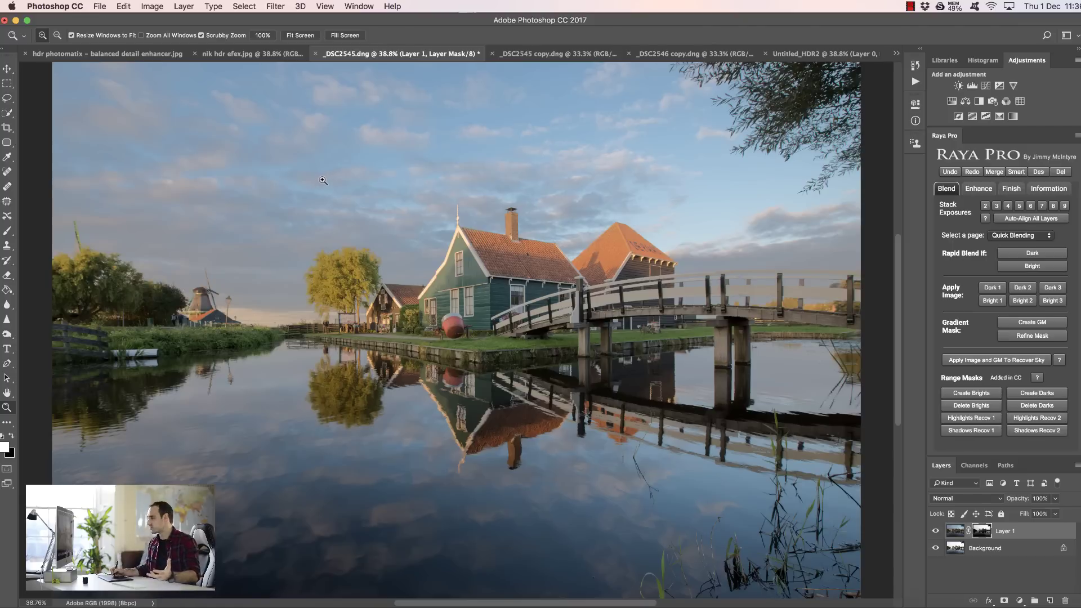
Step: Add a Curves adjustment clipped to Layer 1 with shadows pulled down and highlights raised
key("super+2")
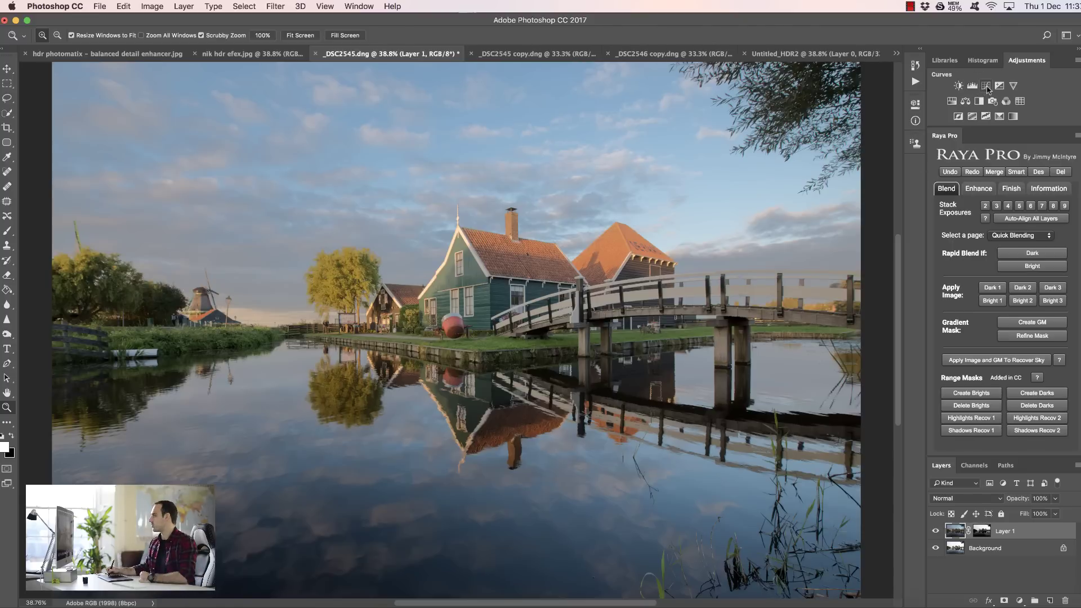
left_click(986, 86)
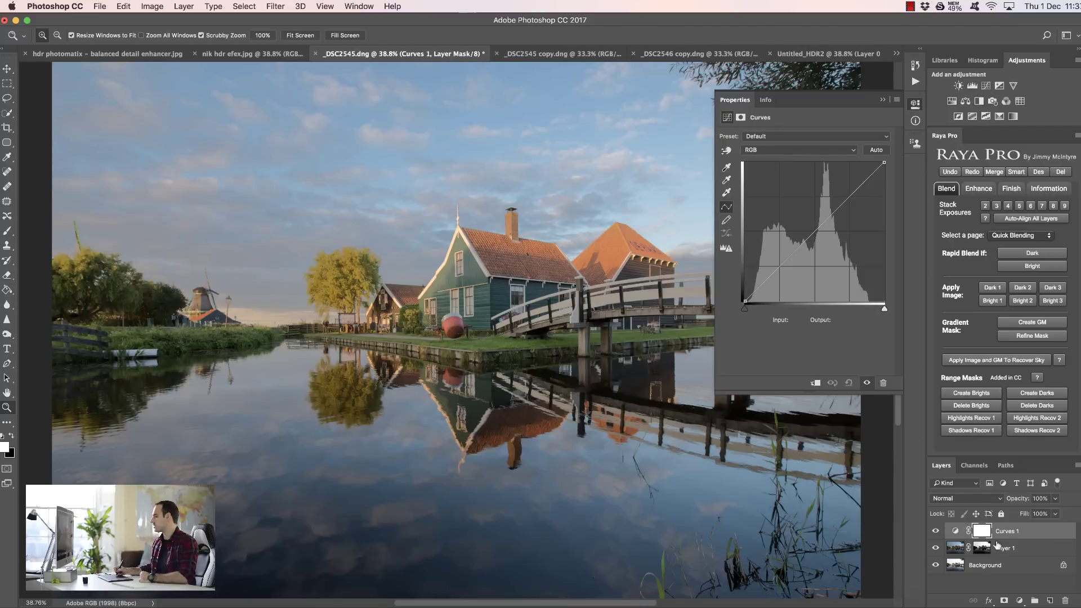
left_click(815, 382)
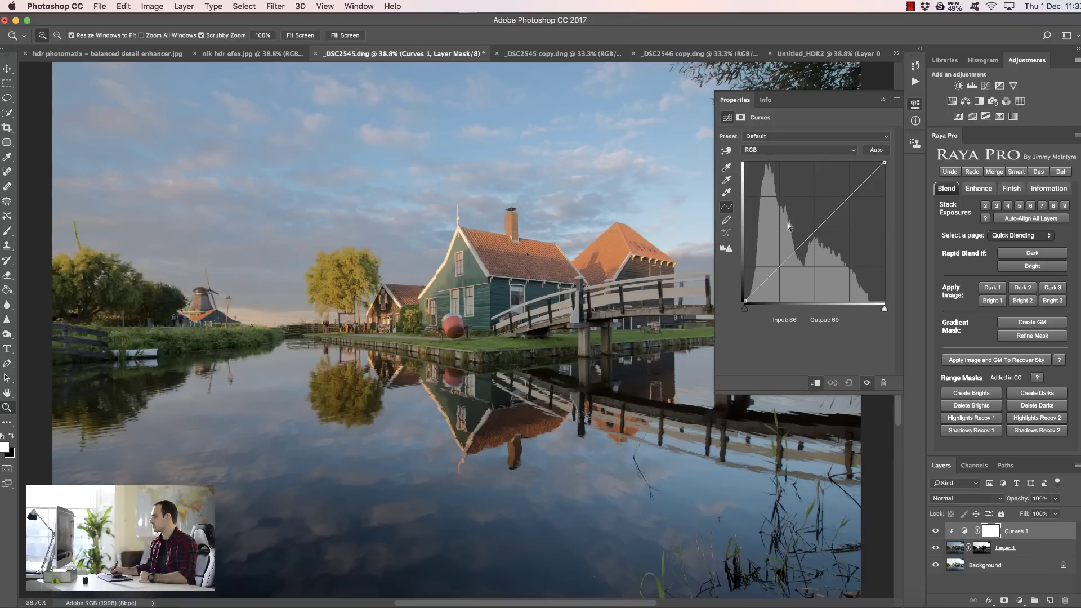
left_click_drag(766, 279, 773, 289)
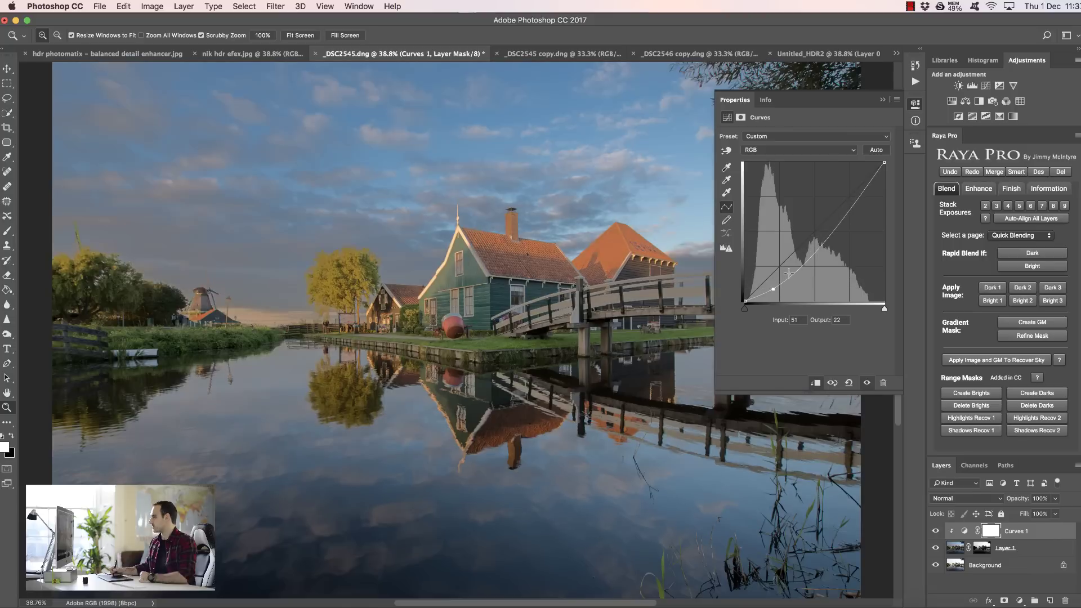
left_click(855, 192)
left_click_drag(854, 189, 855, 184)
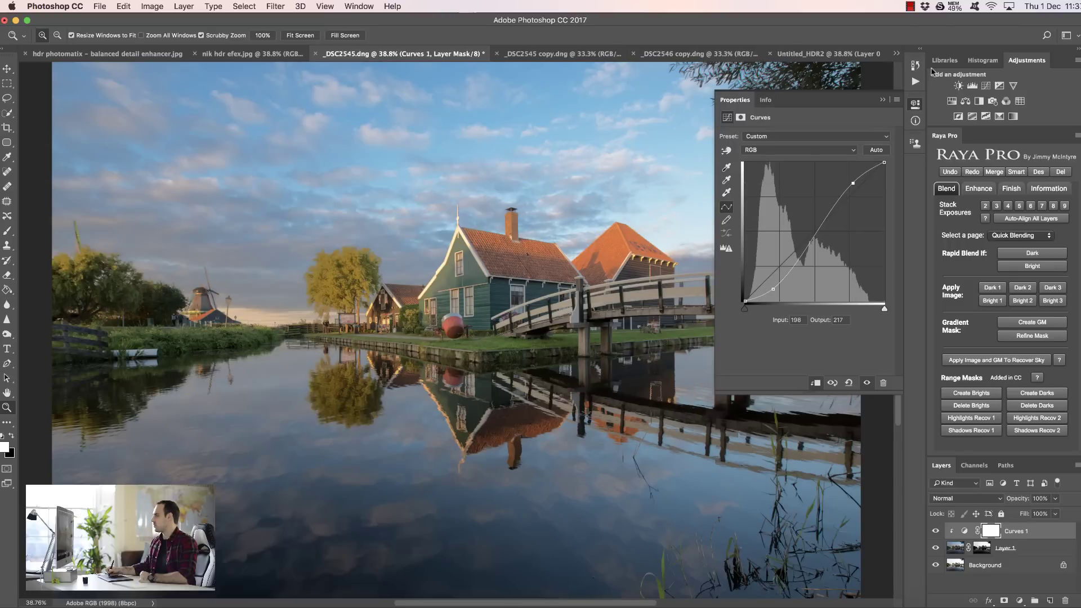
left_click(882, 100)
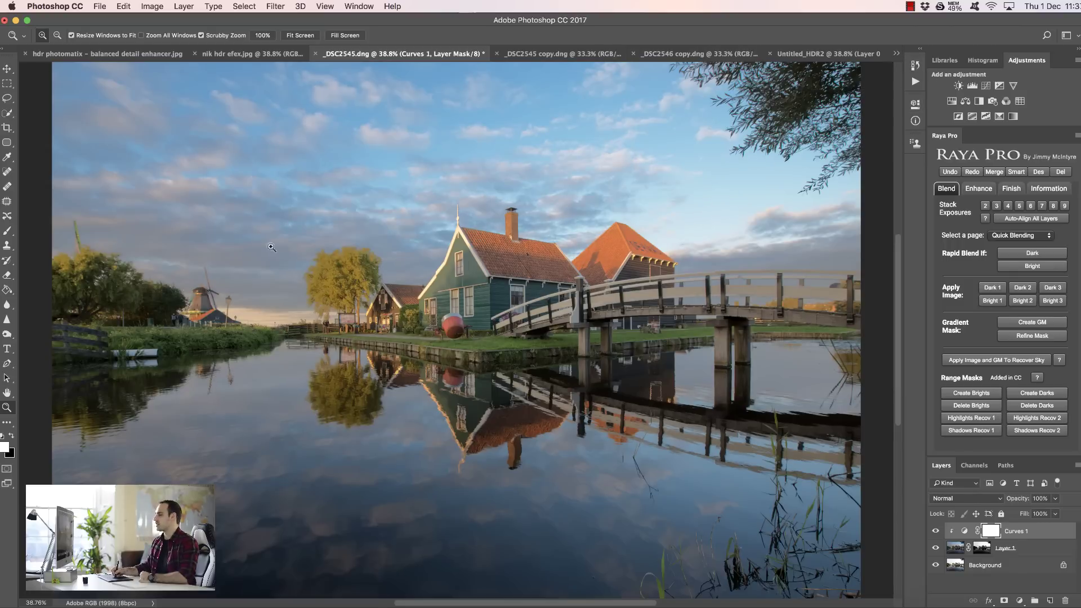
Step: Add a Levels adjustment above Background with white input lowered to 239 and black point nudged up
left_click(1004, 567)
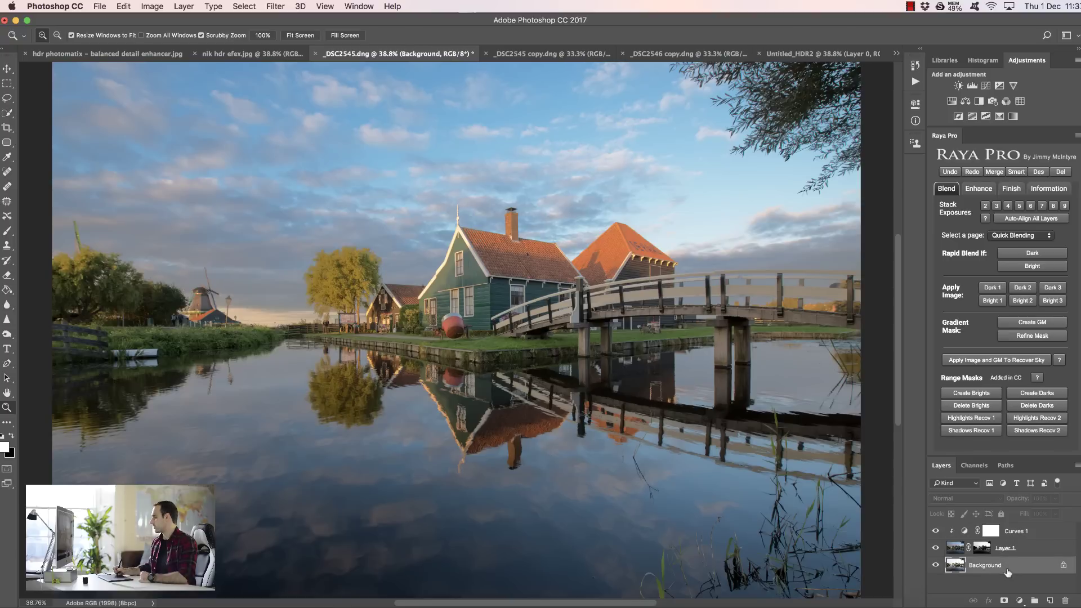
left_click(972, 86)
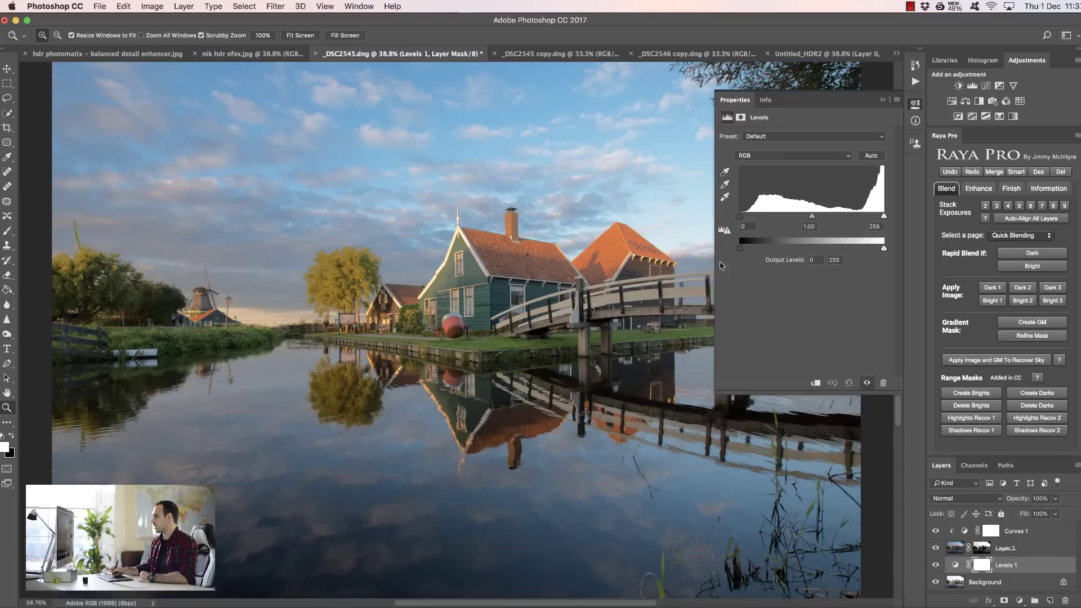
mouse_move(883, 214)
left_mouse_down()
mouse_move(848, 219)
mouse_move(875, 217)
left_mouse_up()
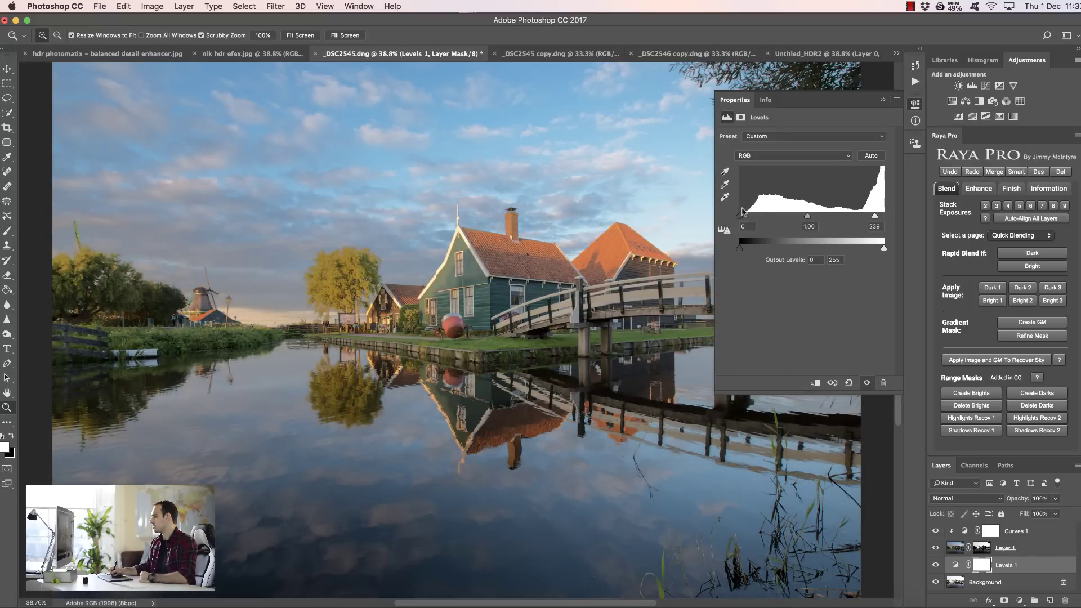
left_click_drag(742, 213, 745, 218)
left_click(882, 100)
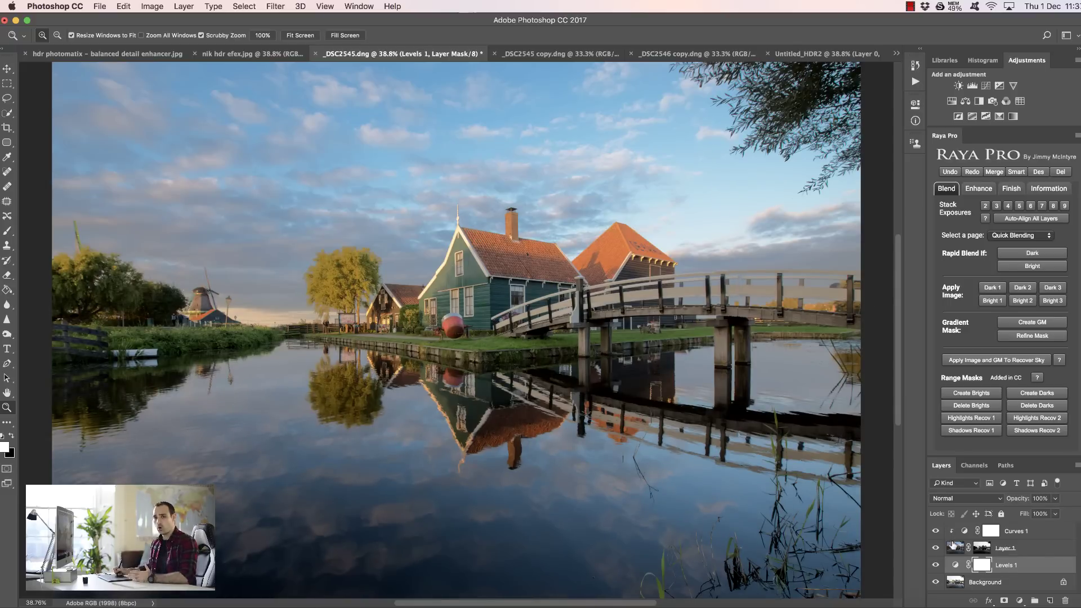
Step: Apply a Camera Raw Filter to Layer 1 with Clarity raised to about +80
left_click(953, 551)
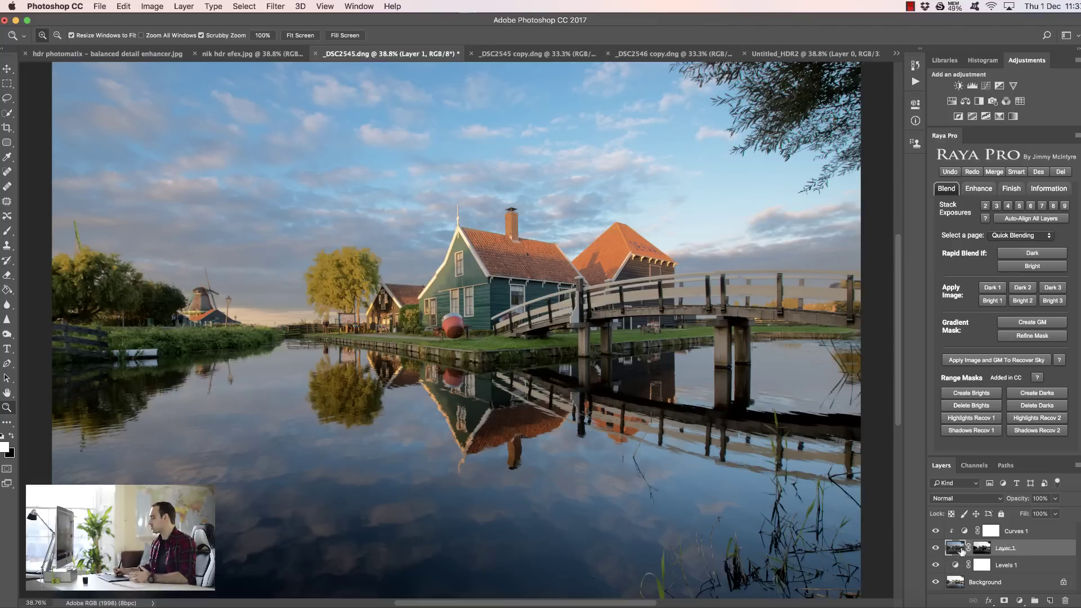
left_click(278, 6)
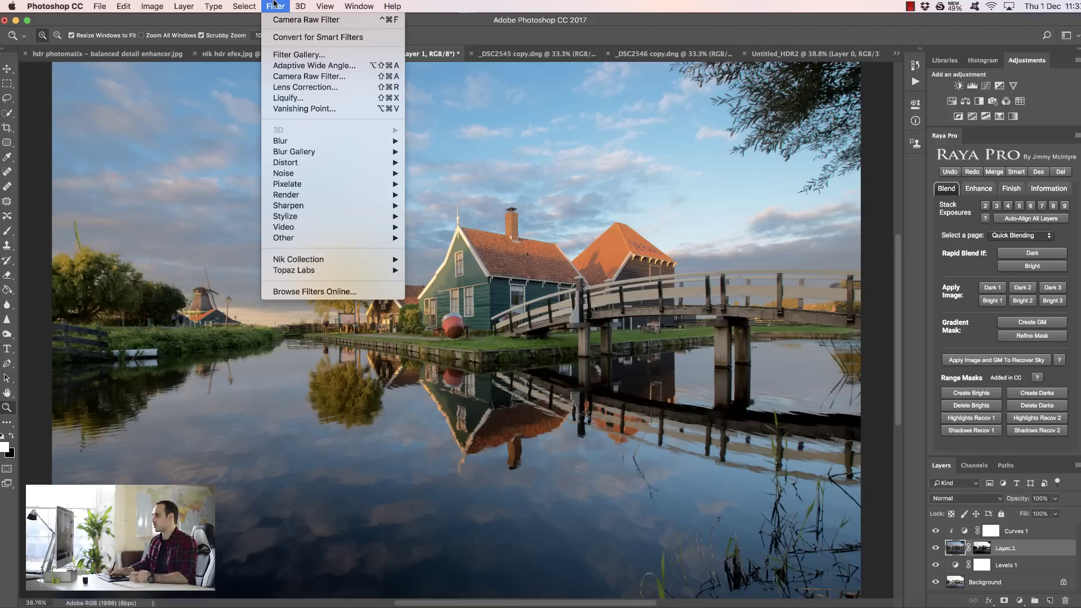
left_click(310, 77)
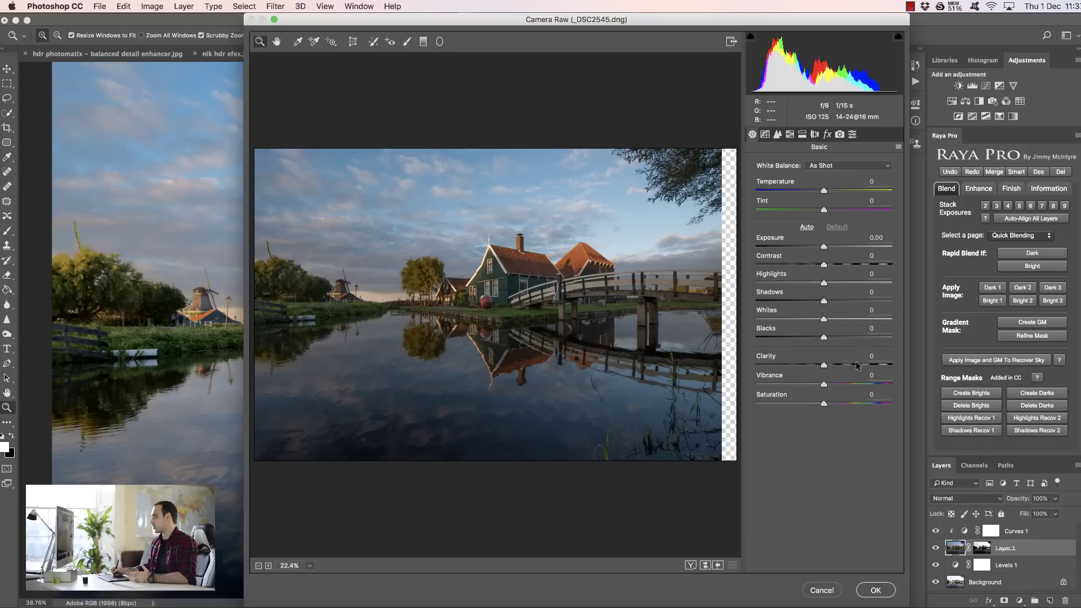
left_click(879, 364)
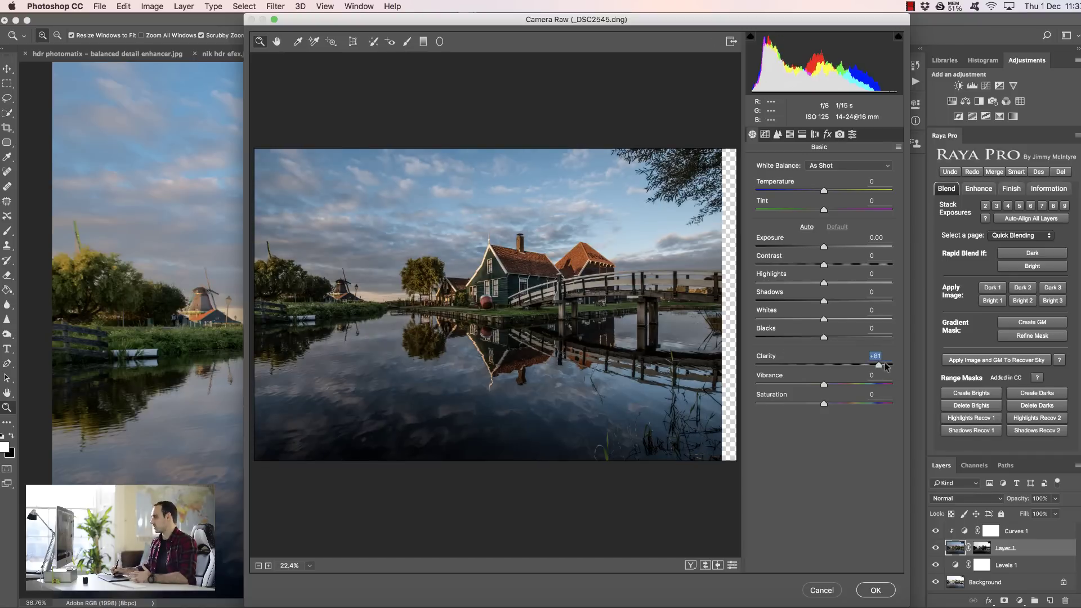
left_click(885, 365)
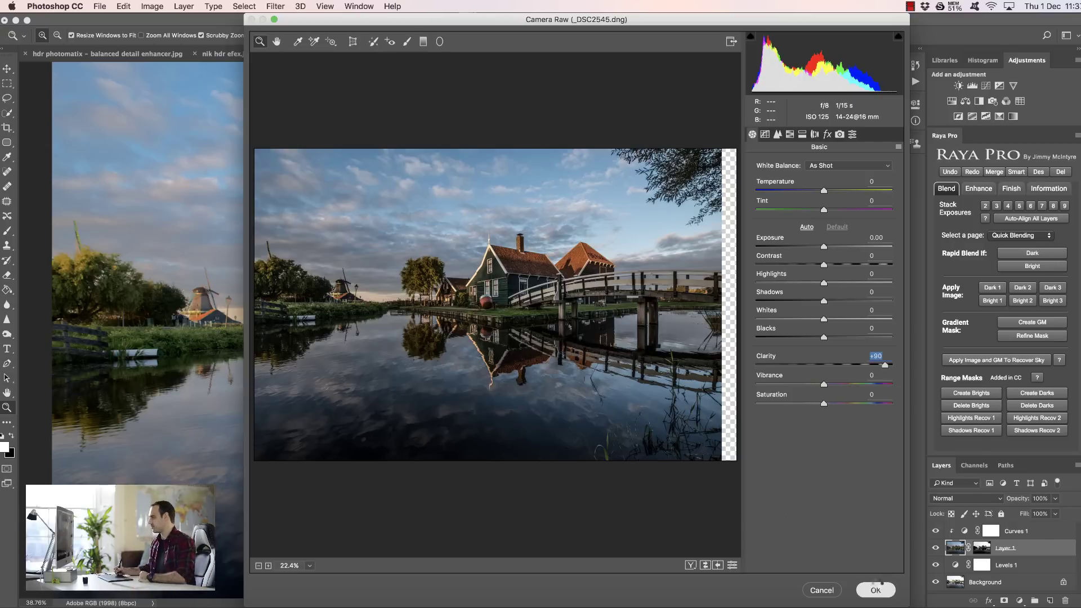
left_click(875, 589)
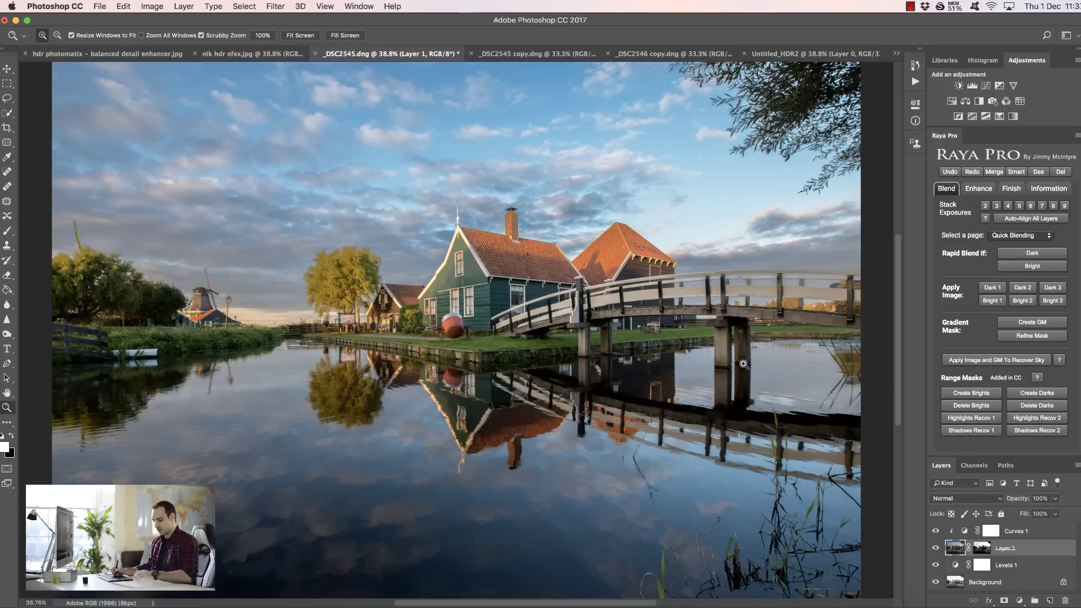
Step: Compare the image with and without the Clarity filter, finishing with the filter stepped back out
key("super+alt+z")
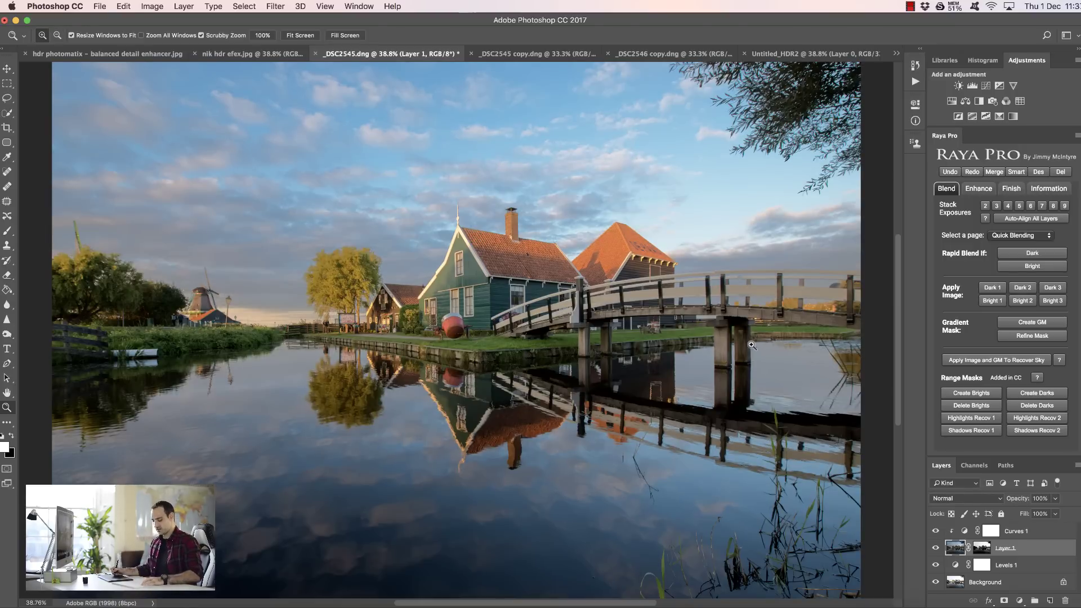
key("super+shift+z")
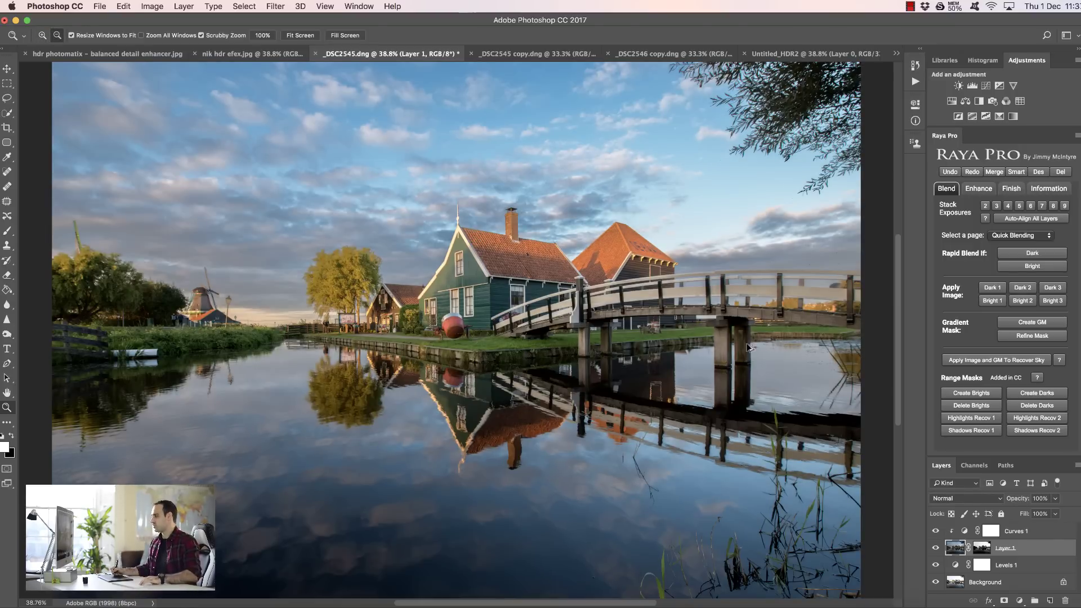
key("super+alt+z")
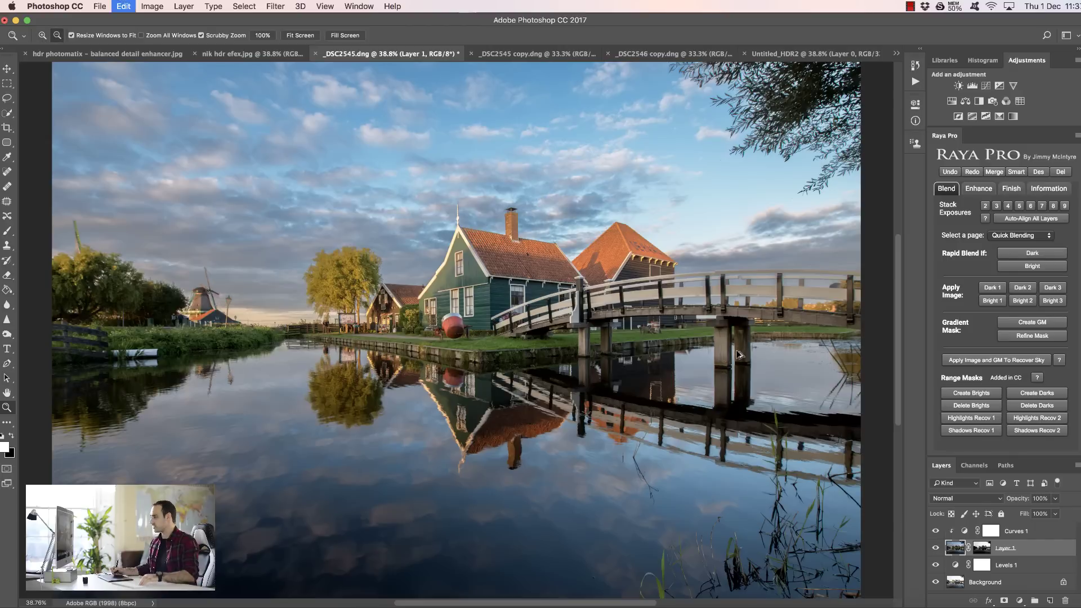
key("super+shift+z")
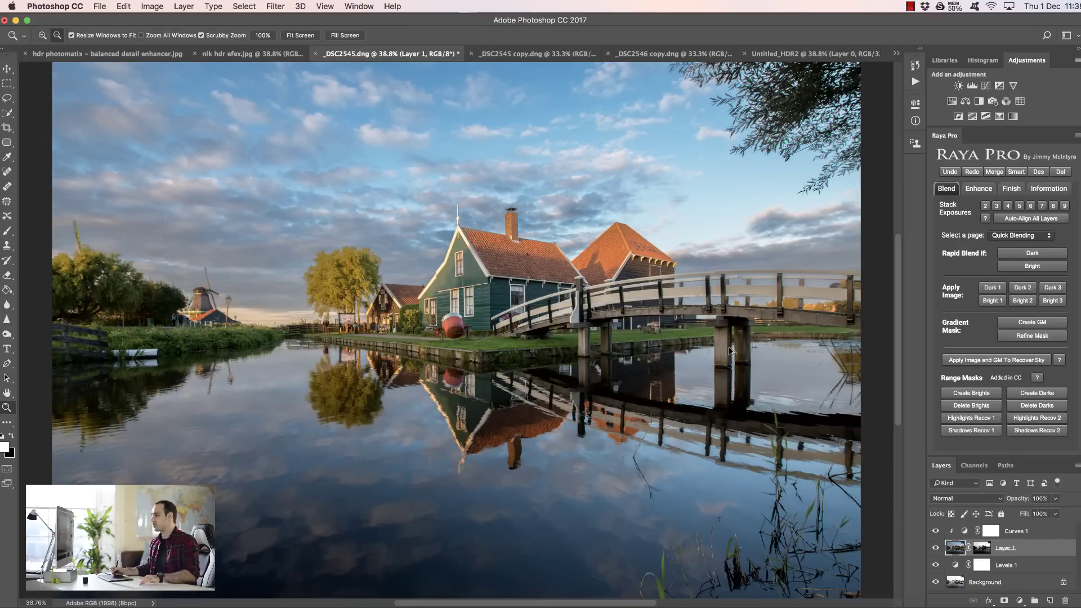
key("super+alt+z")
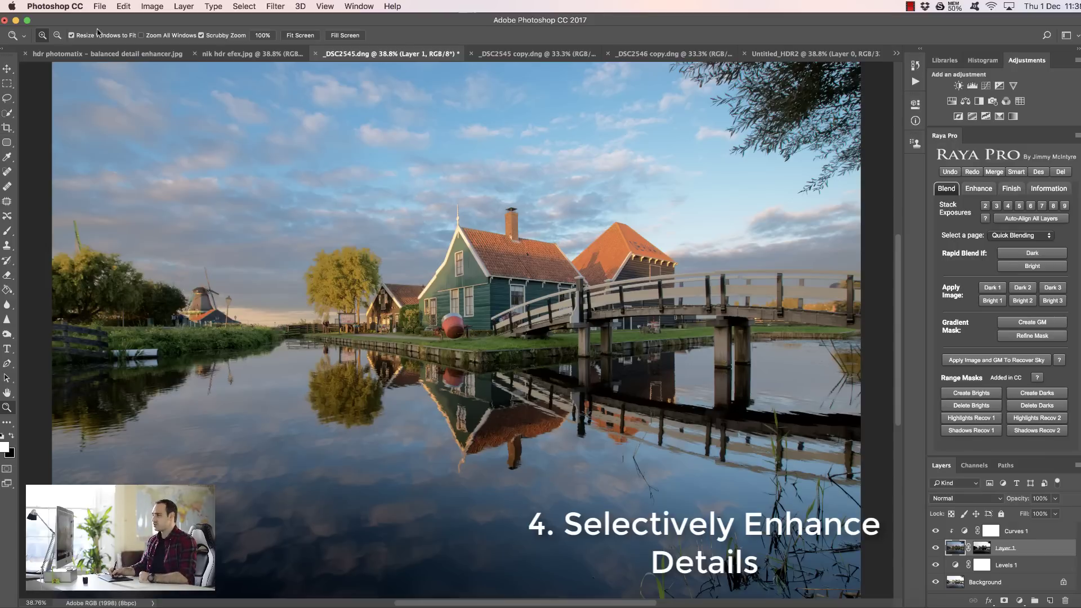
Step: Bring up the hdr photomatix image, then the nik hdr efex.jpg version
left_click(106, 56)
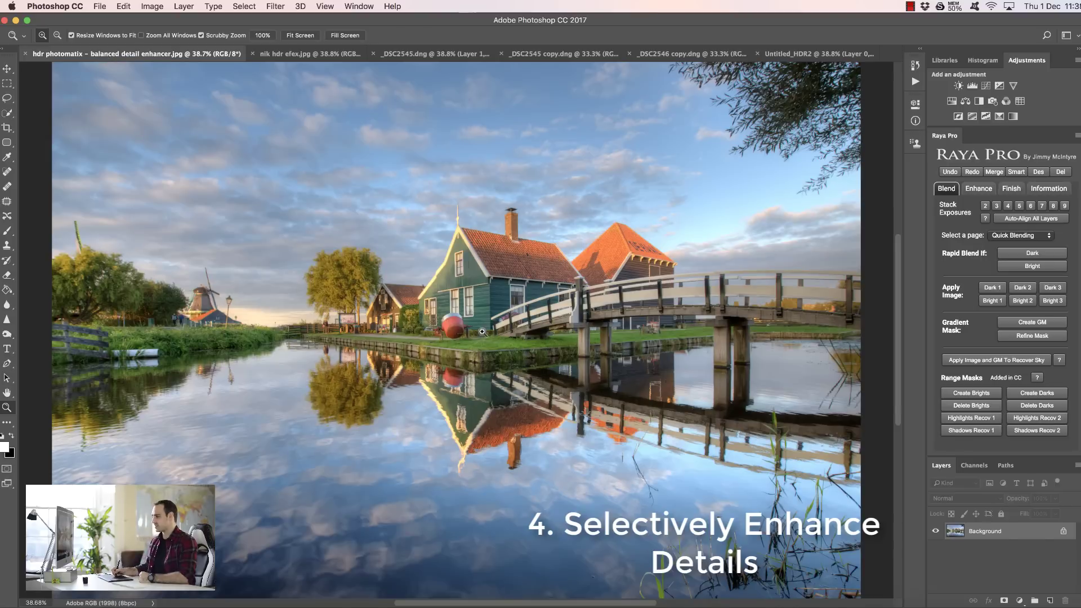
left_click(307, 55)
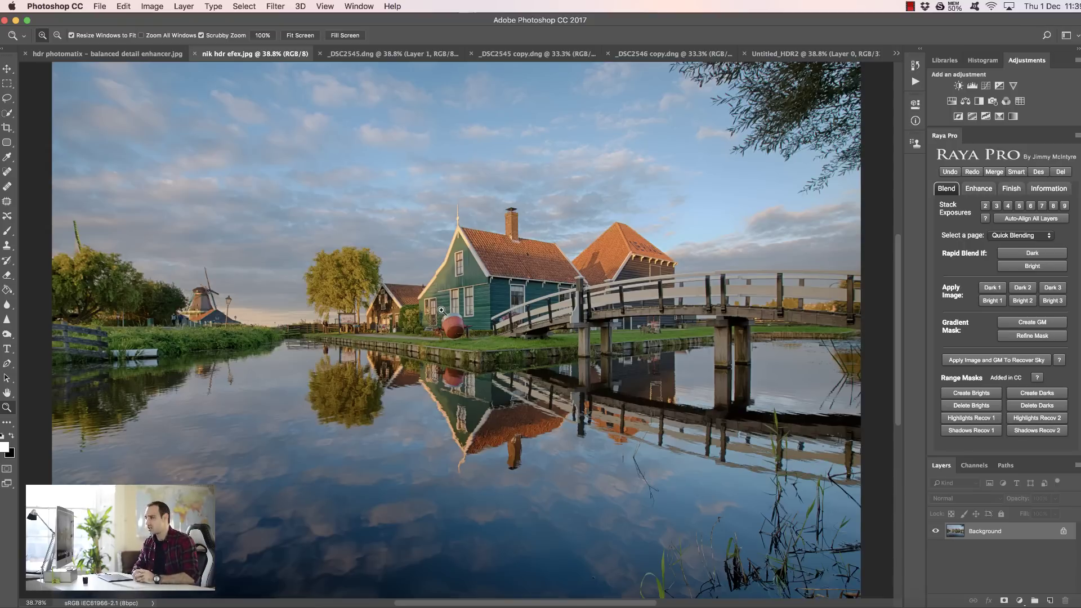
Step: Compare nik hdr efex and the _DSC2545.dng blend at 100%, fit the blend, then undo Levels 1
left_click(264, 35)
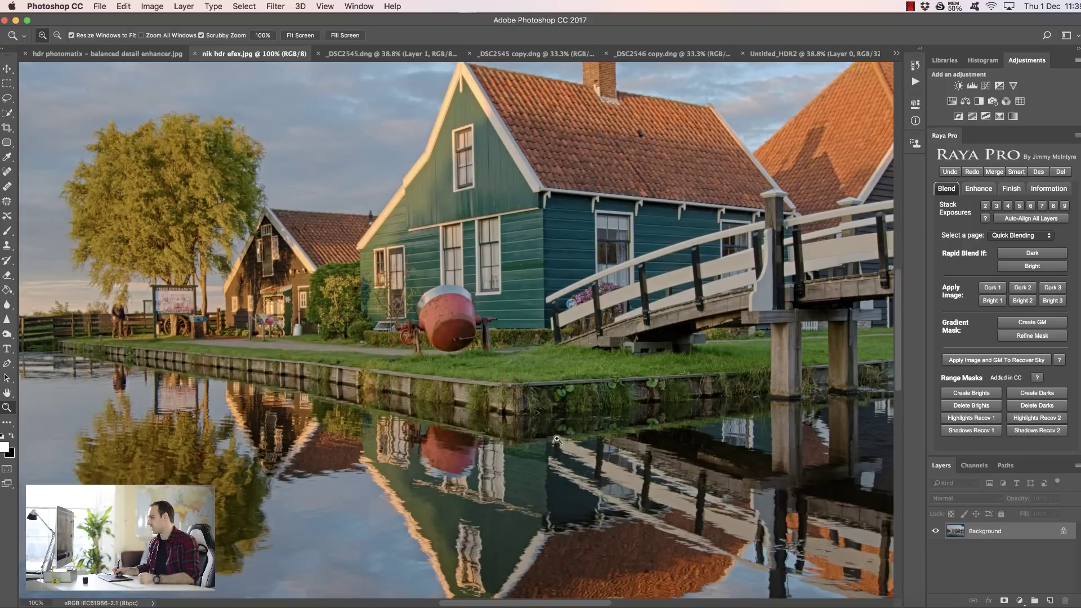
left_click(392, 55)
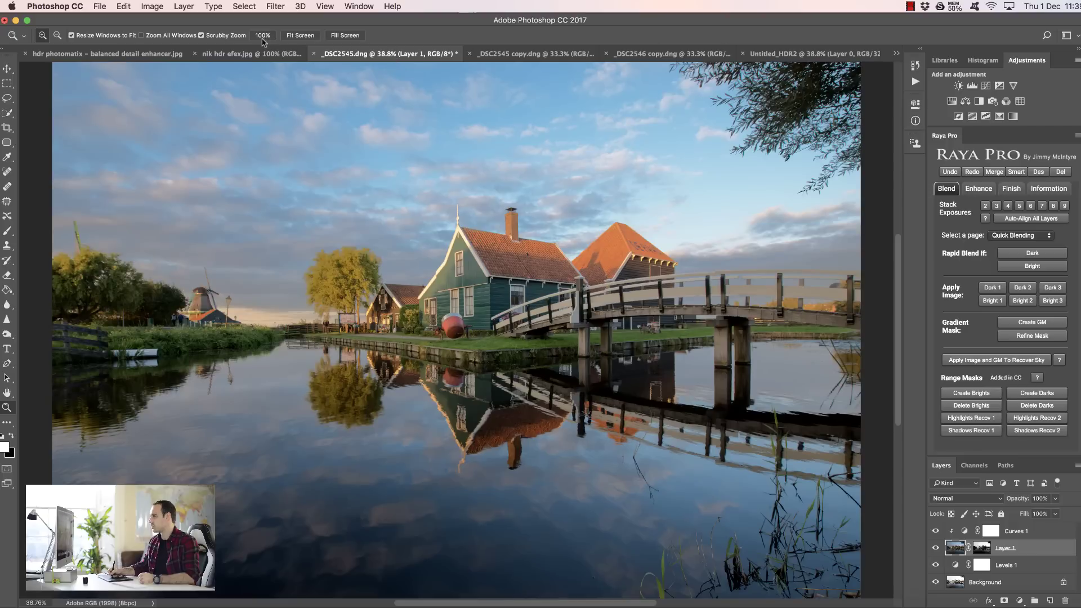
left_click(261, 38)
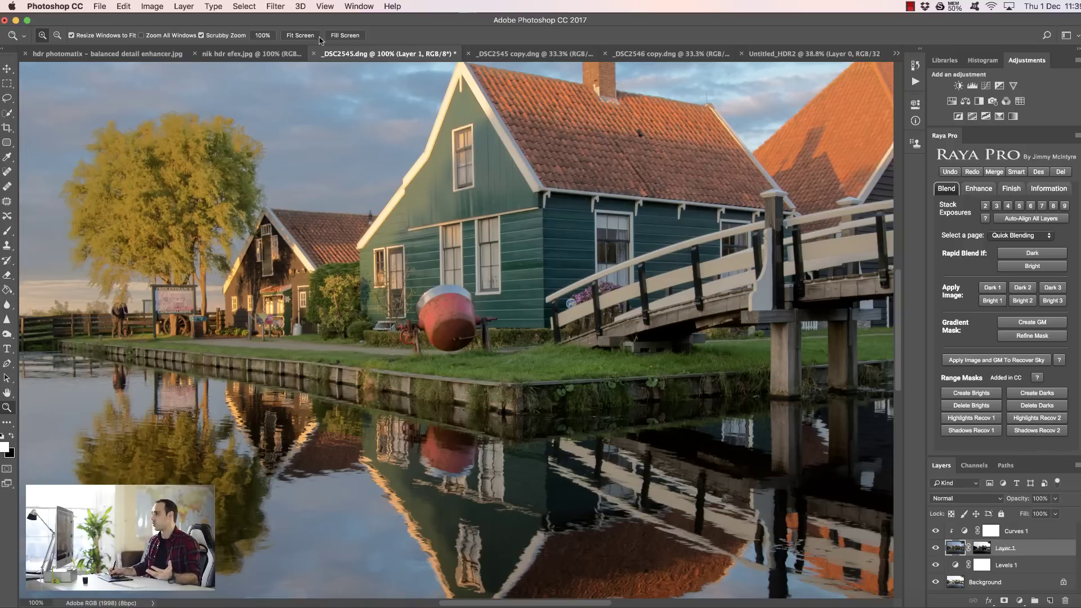
left_click(307, 40)
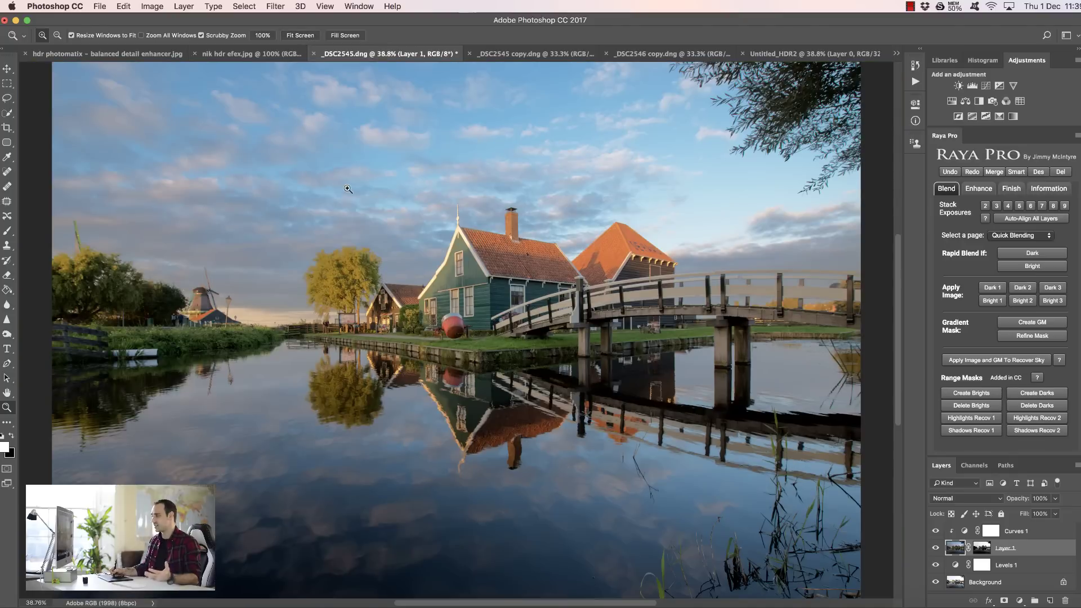
key("alt")
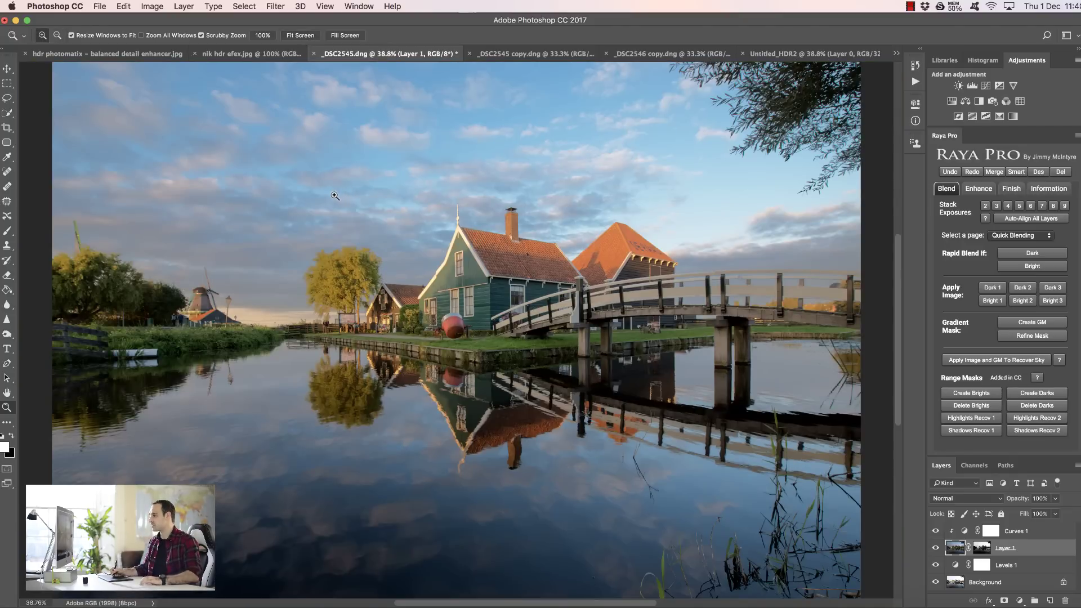
key("super+z")
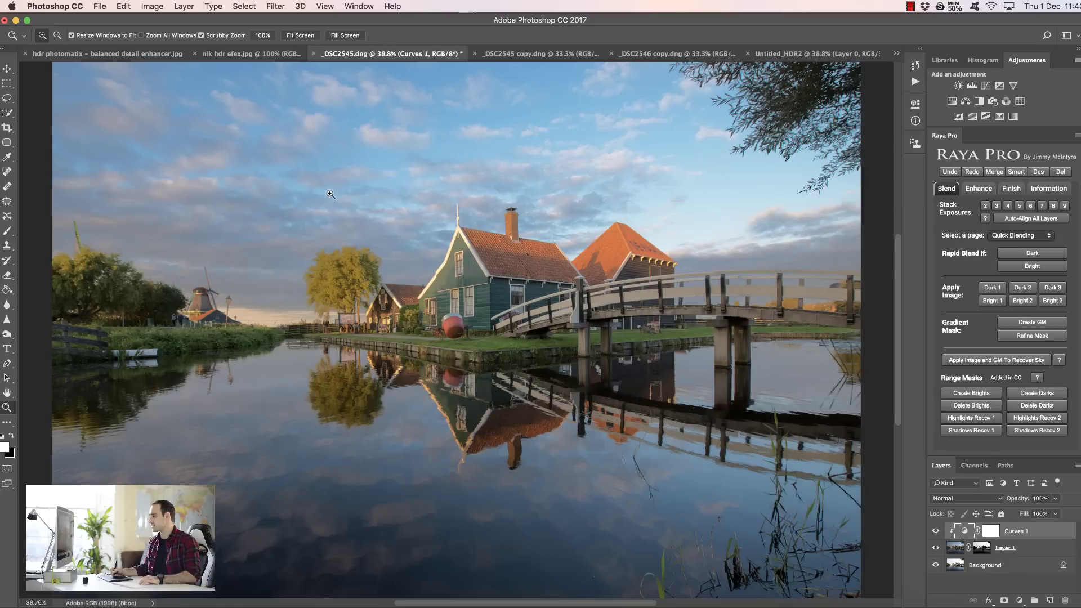
Step: Open the Digital Blending Workflow document with the two night skyscraper exposures
key("alt")
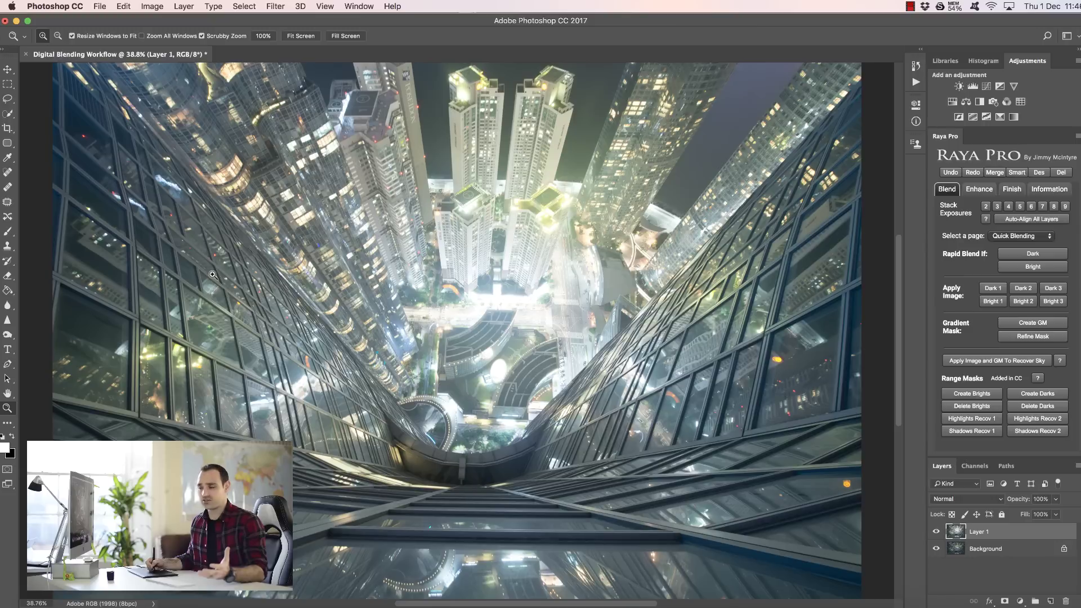
left_click(939, 603)
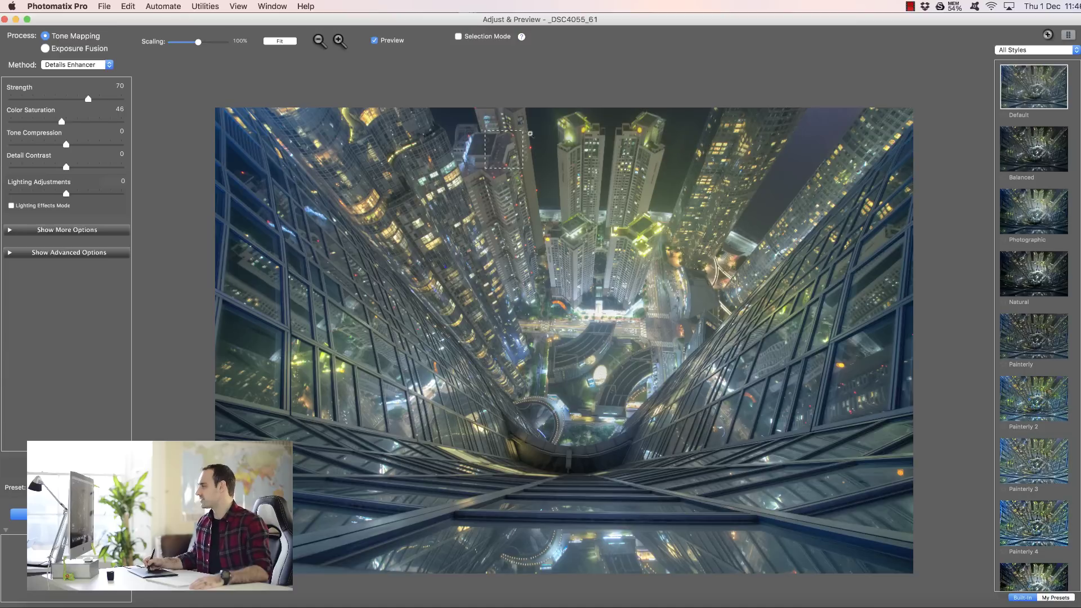
left_click(534, 138)
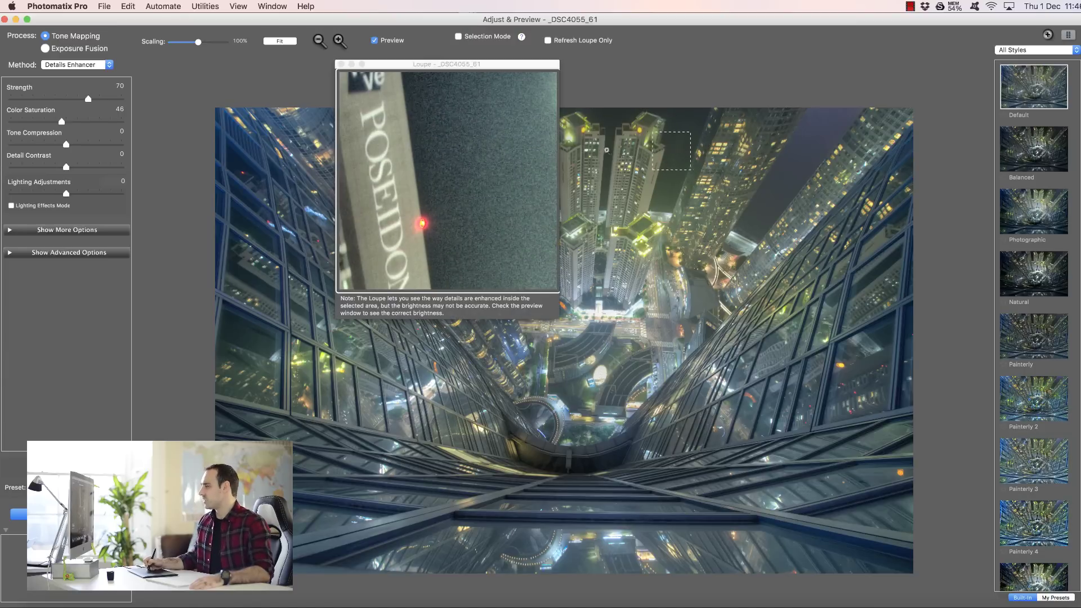
left_click(675, 151)
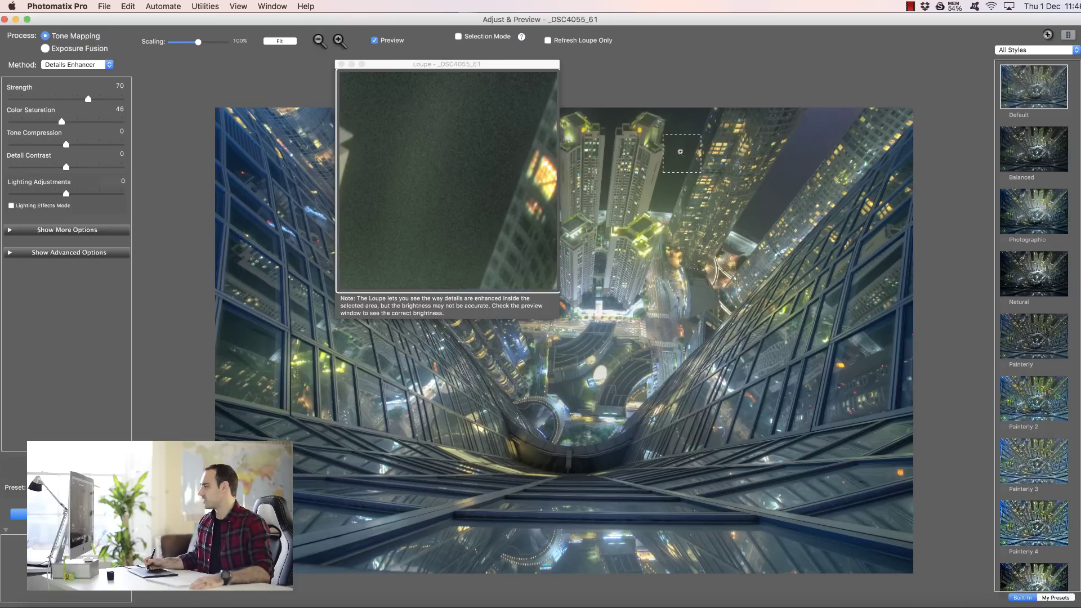
left_click(656, 189)
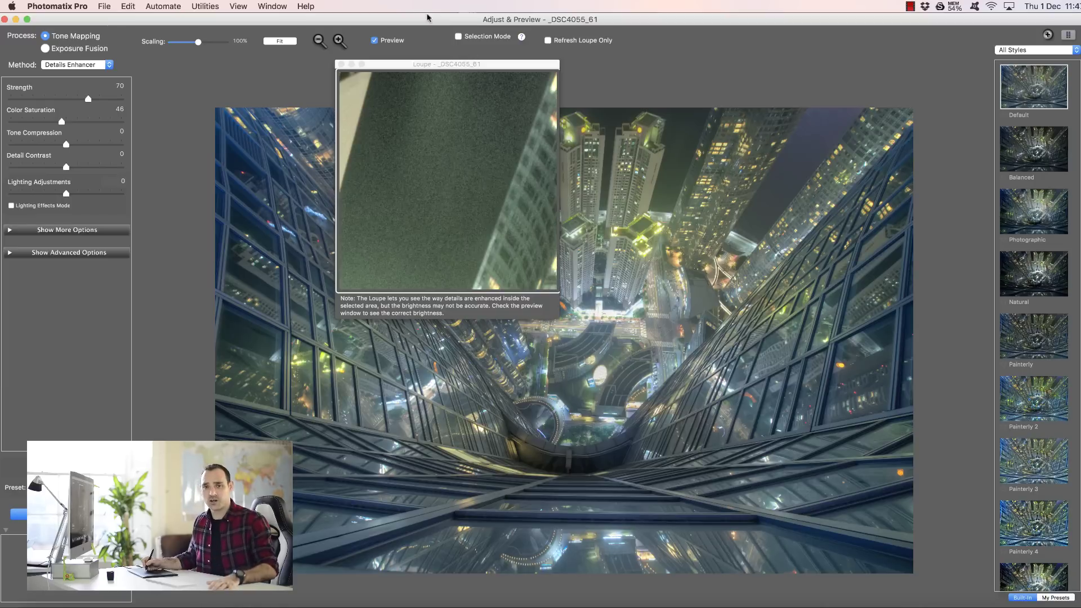
left_click(341, 65)
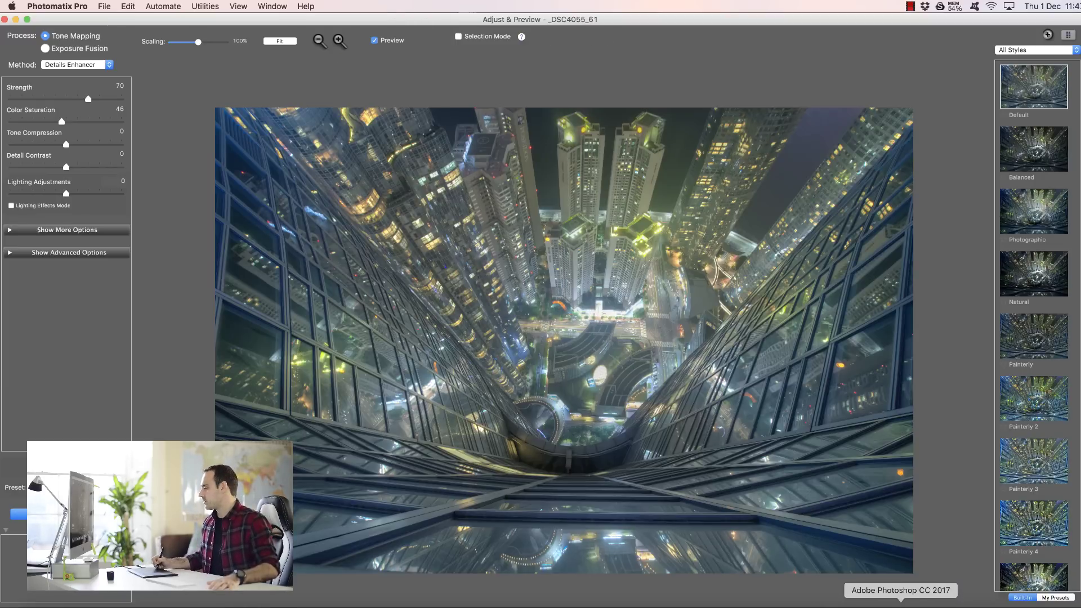
Step: Add Raya Pro's Bright 1 mask to Layer 1, then compare zoomed in on the street and towers
left_click(903, 604)
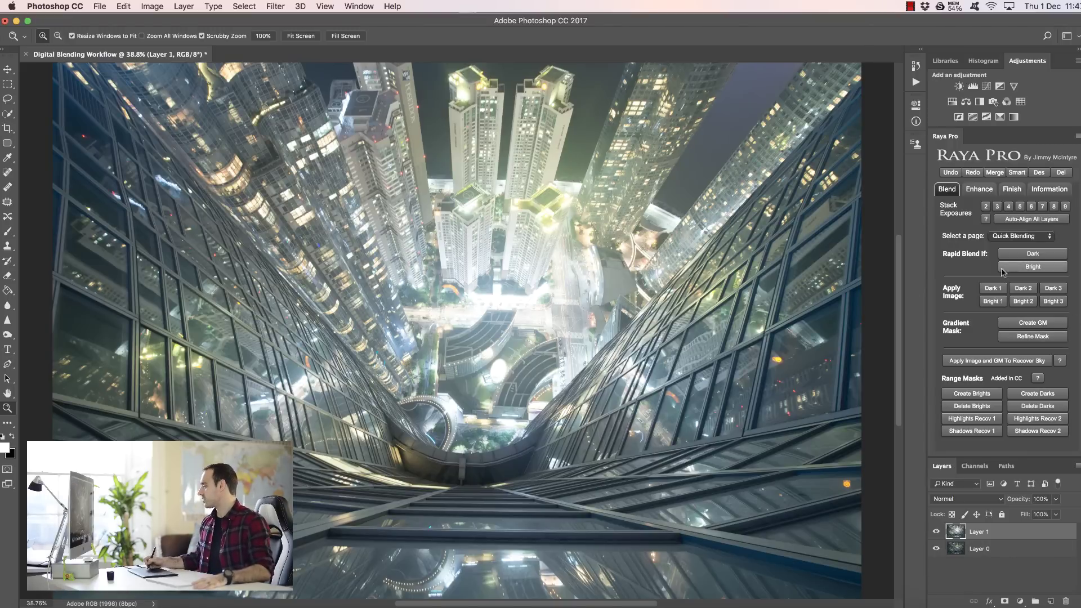
left_click(990, 302)
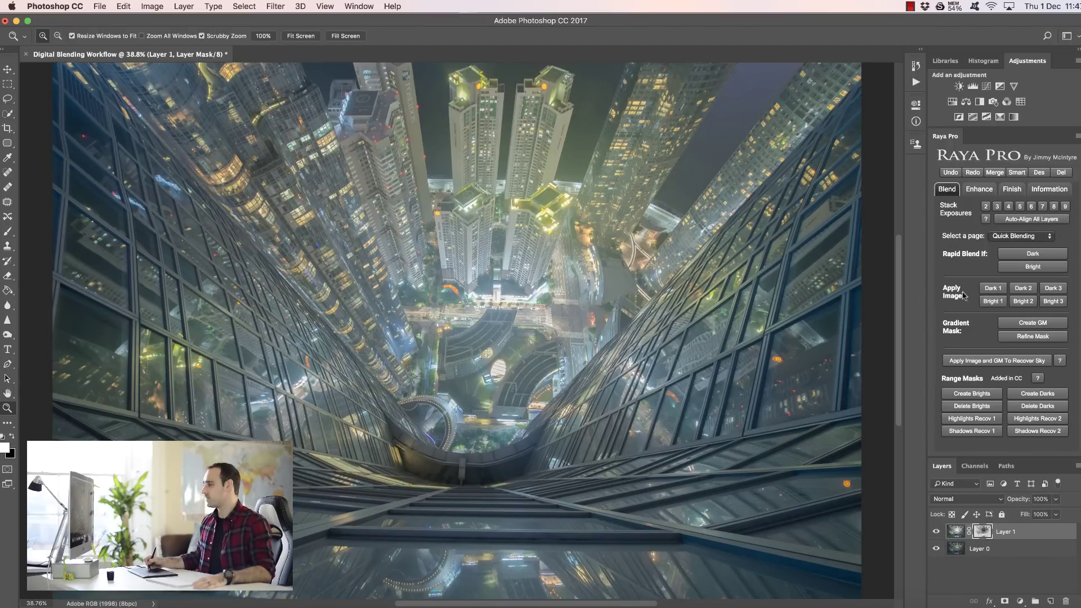
left_click_drag(498, 304, 702, 340)
left_click(935, 531)
left_click(936, 531)
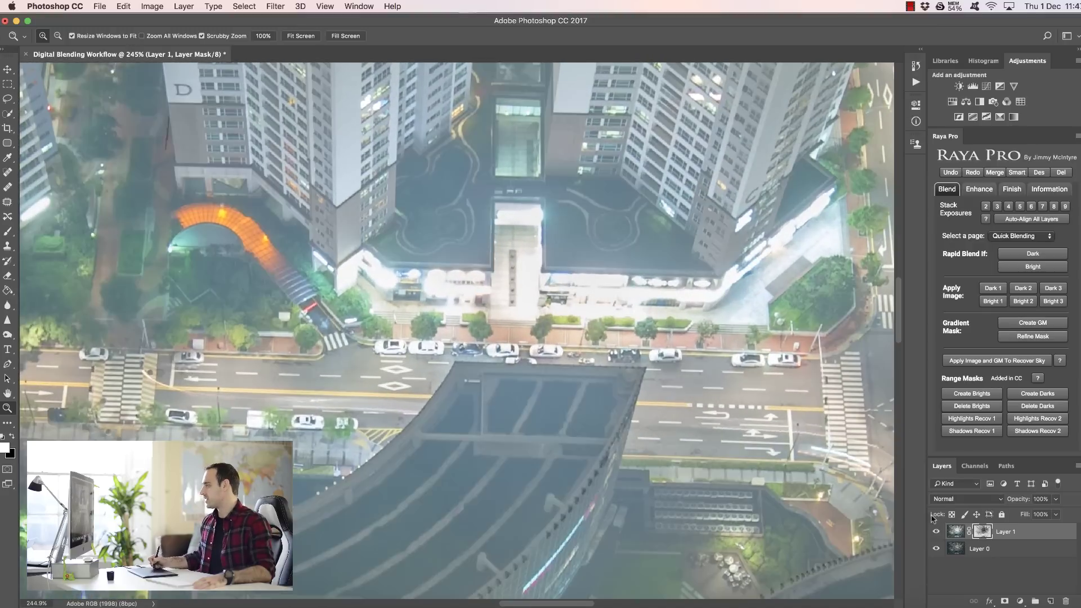
left_click(303, 36)
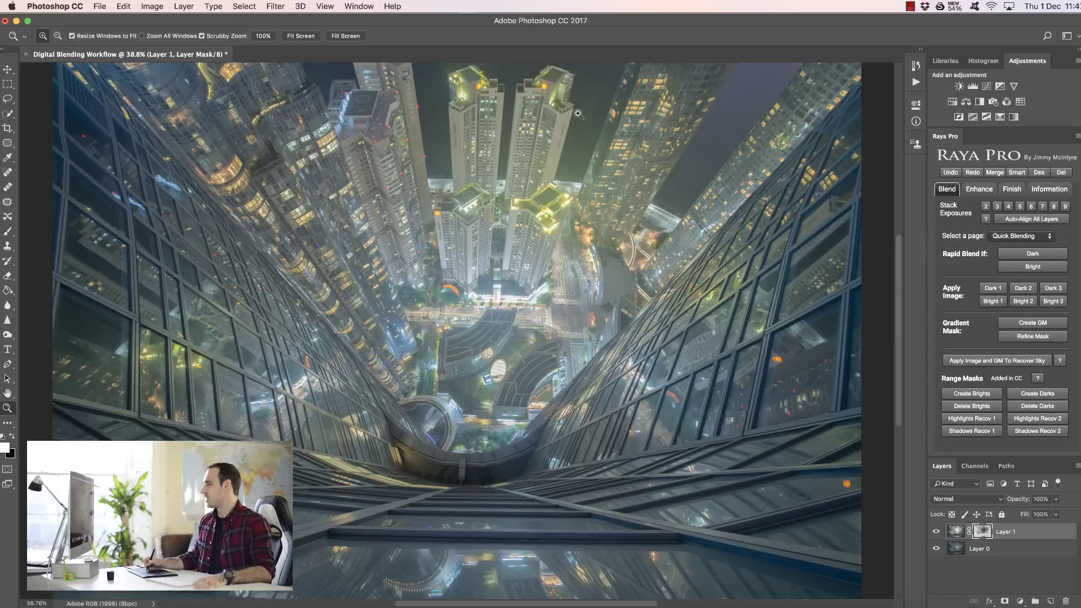
left_click_drag(599, 108, 698, 108)
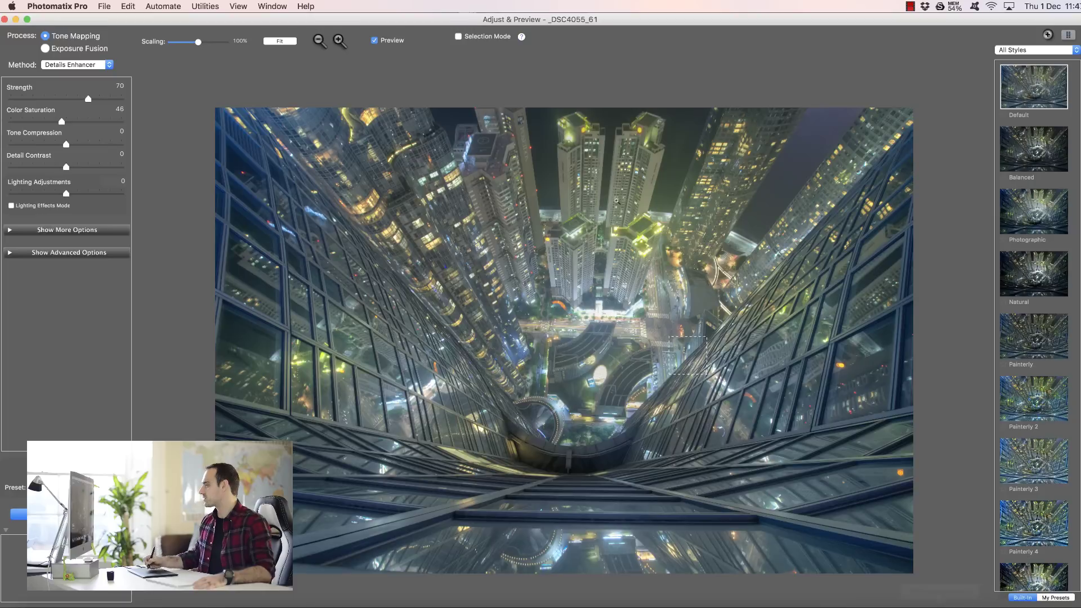
Step: Compare the noisy dark sky between towers in the Photomatix loupe and the Photoshop blend at 100%
left_click(674, 169)
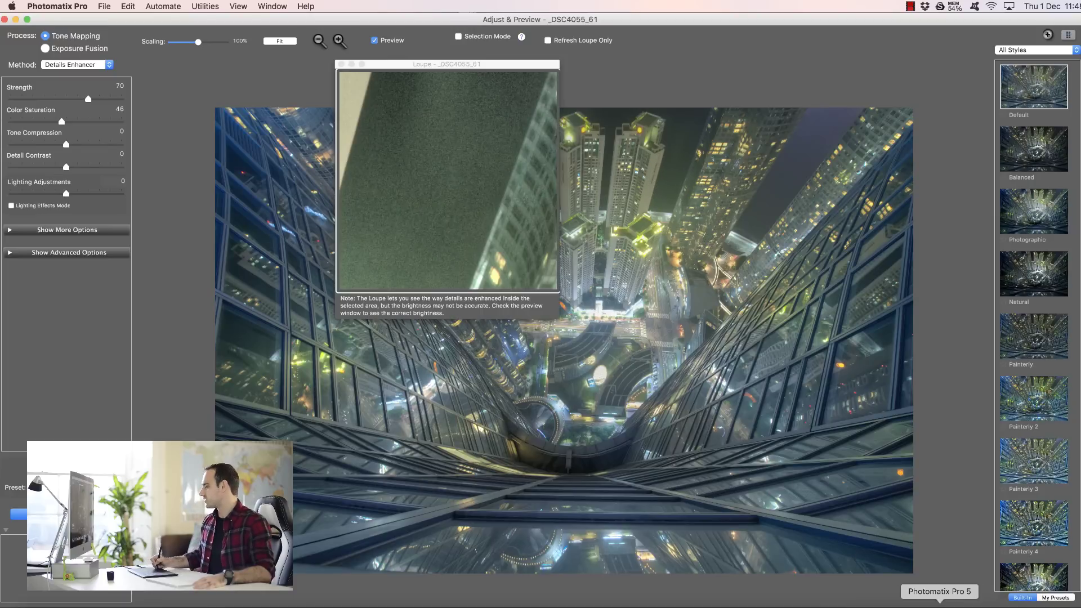
left_click(902, 602)
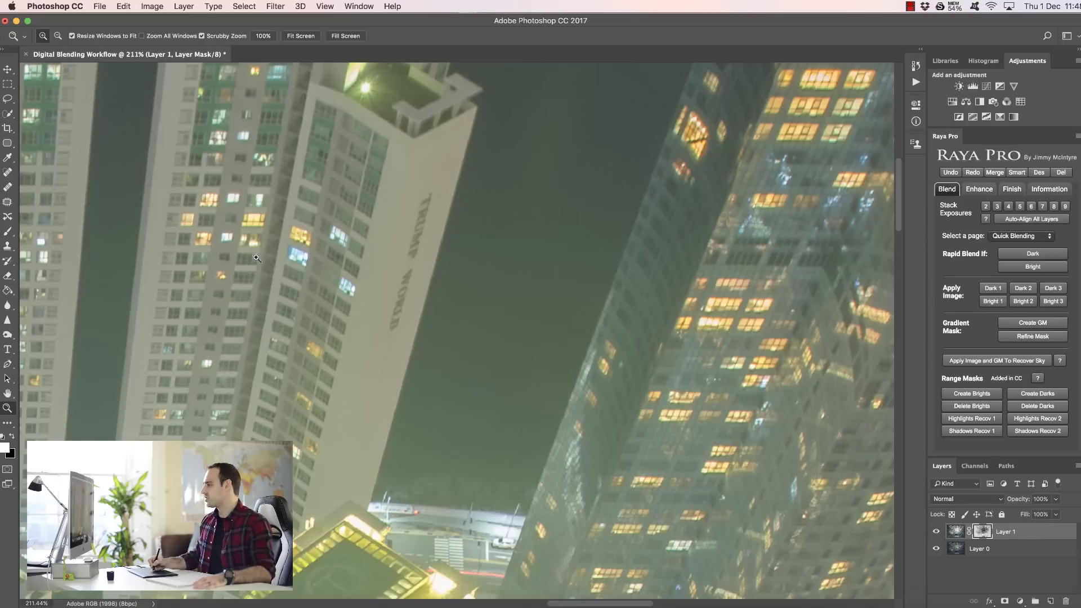
left_click_drag(595, 603, 519, 603)
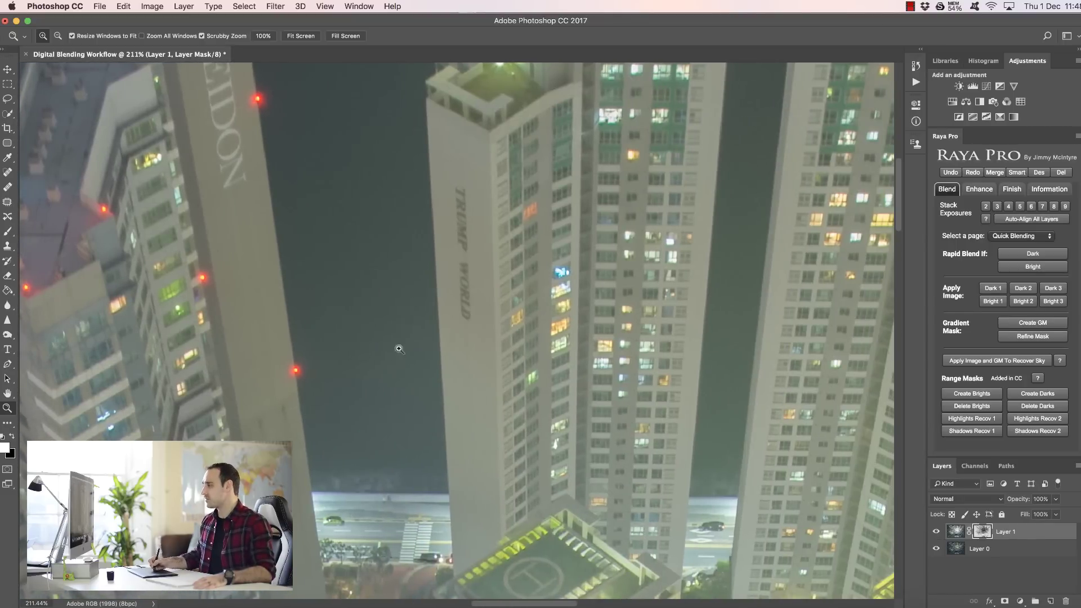
left_click_drag(332, 116, 357, 167)
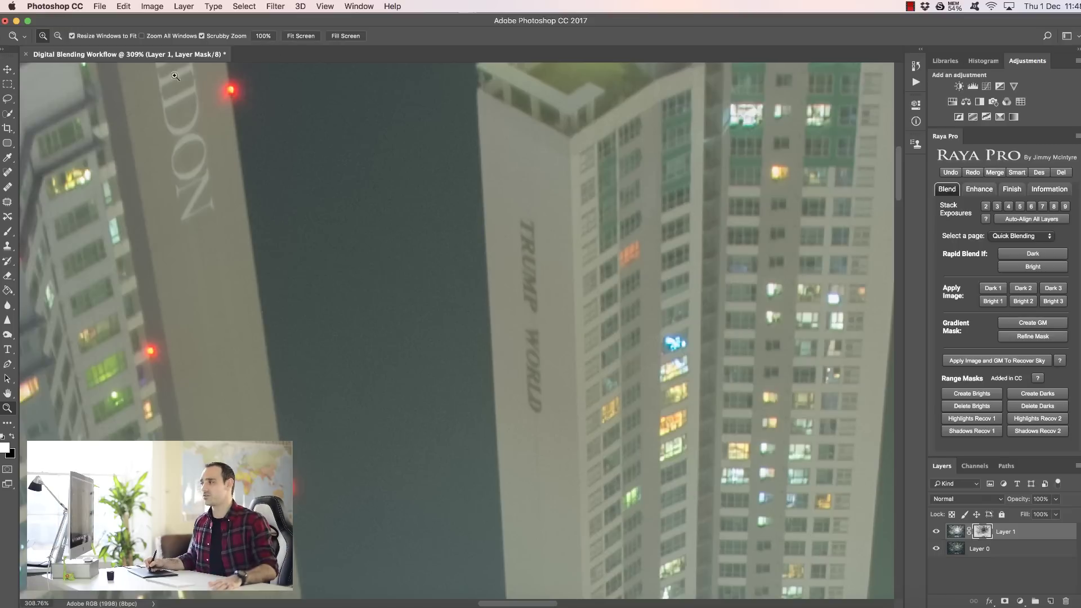
left_click(263, 36)
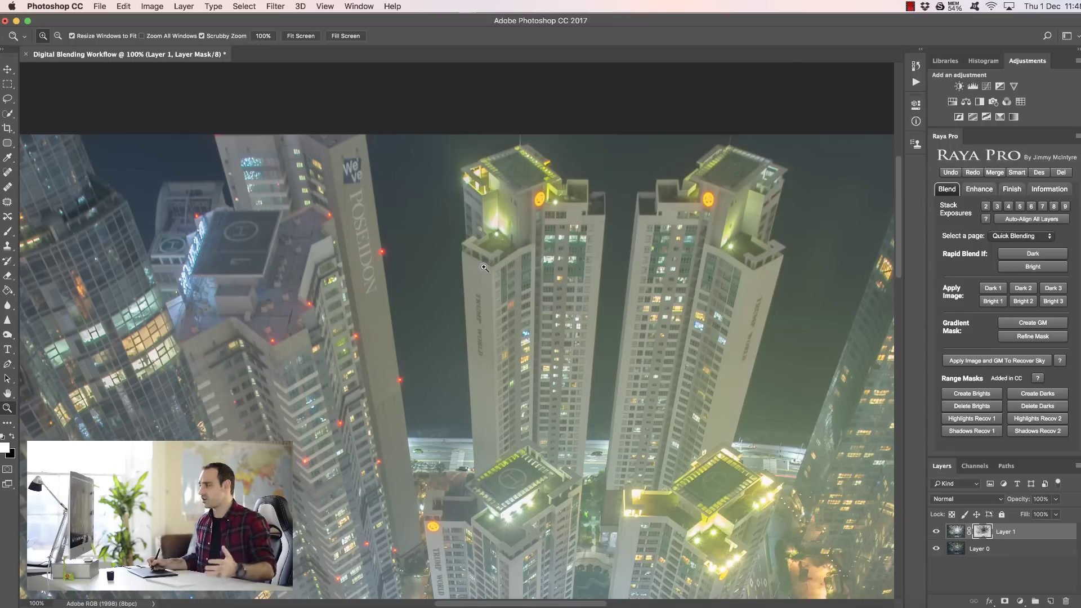
left_click(952, 600)
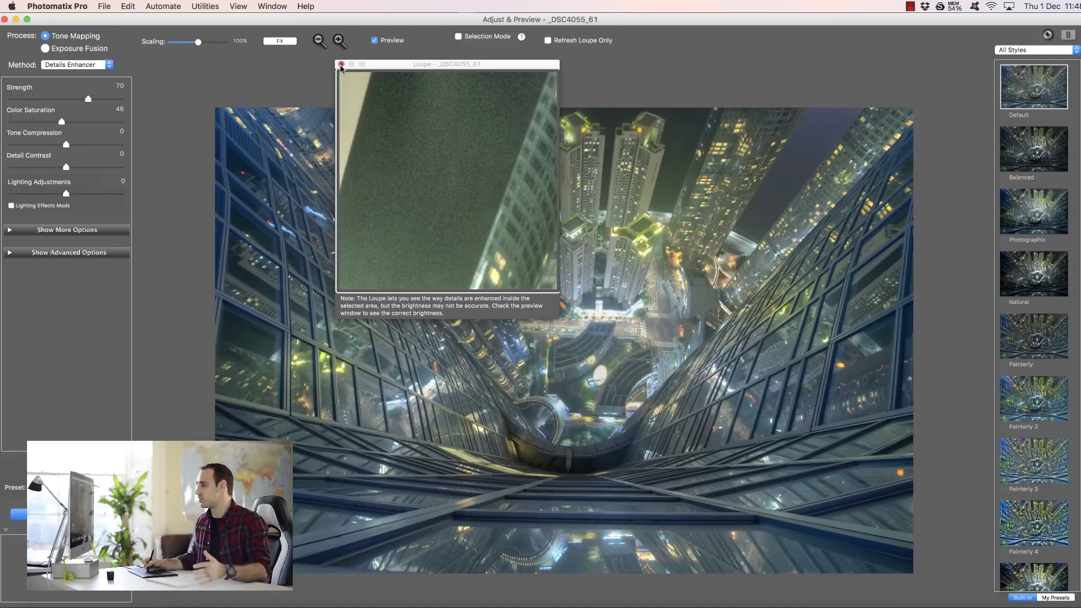
Step: Compare the POSEIDON sign in the Photomatix loupe against the Photoshop blend at 203%
left_click(342, 64)
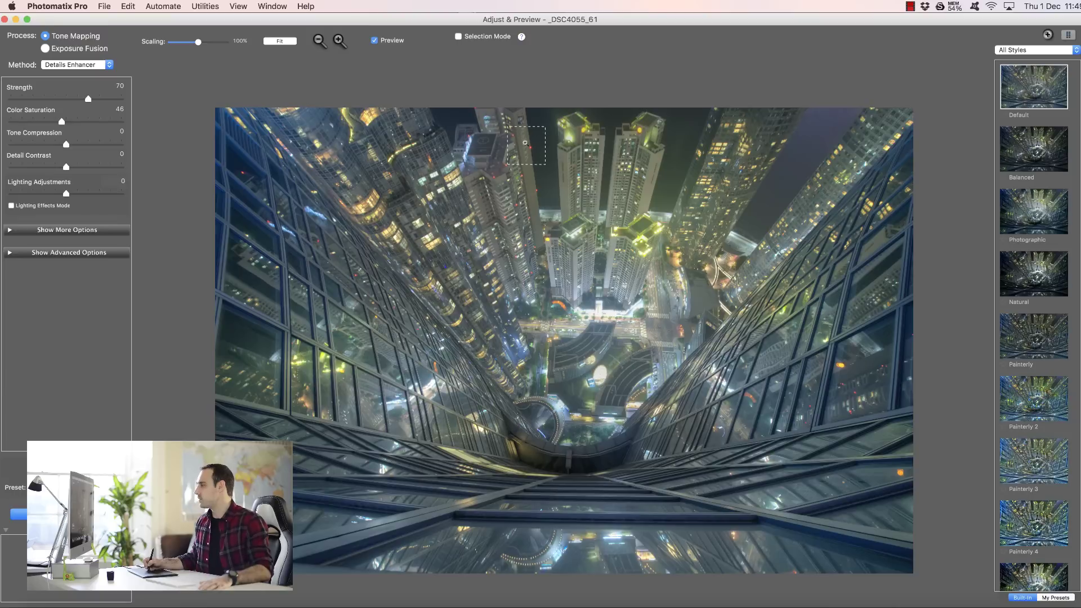
left_click(525, 143)
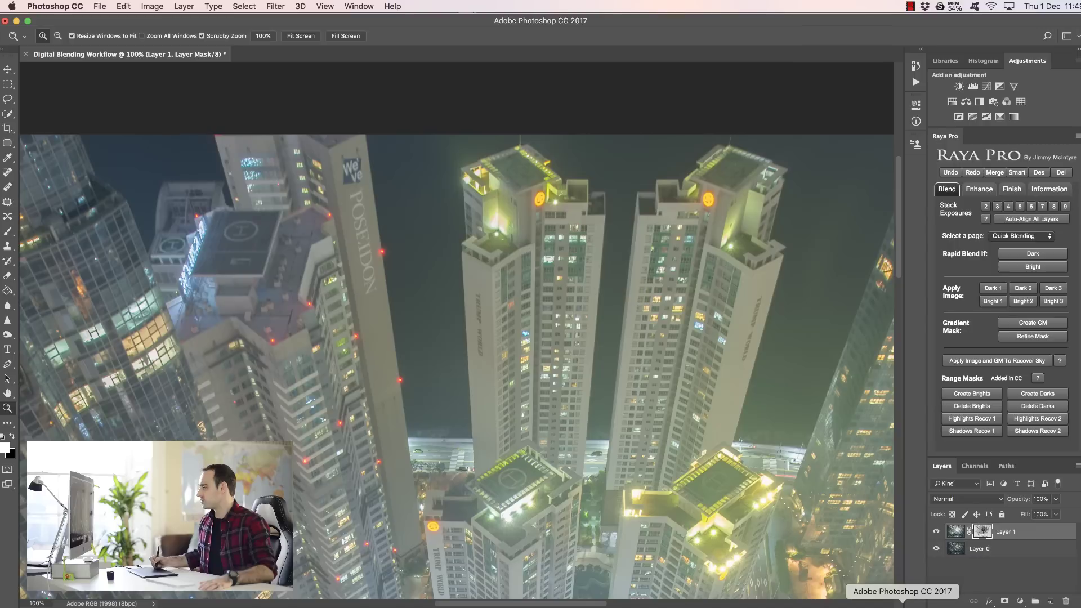
left_click_drag(359, 201, 386, 231)
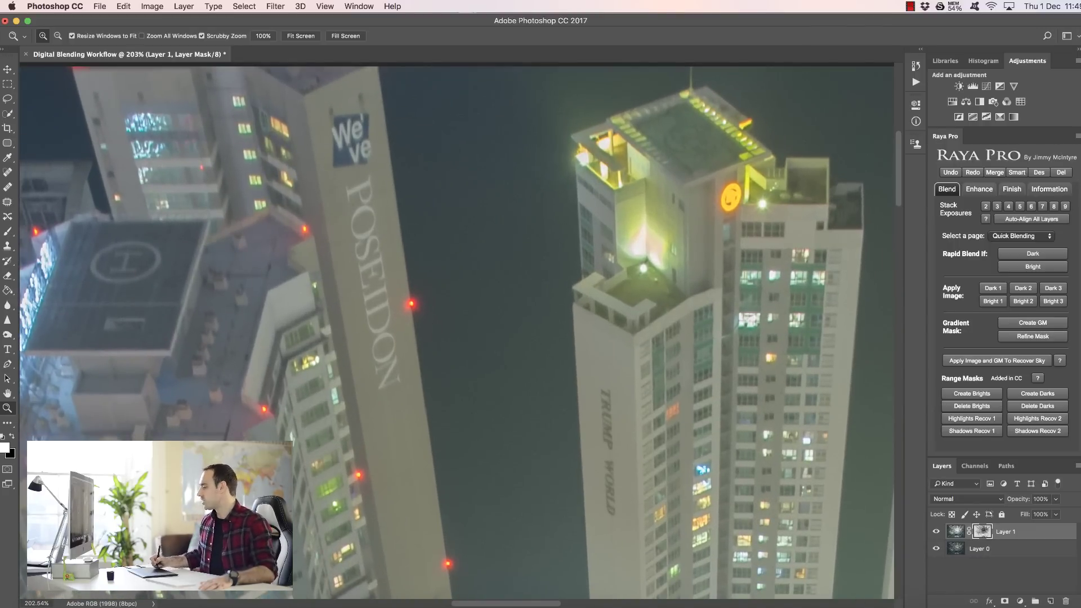
left_click(932, 594)
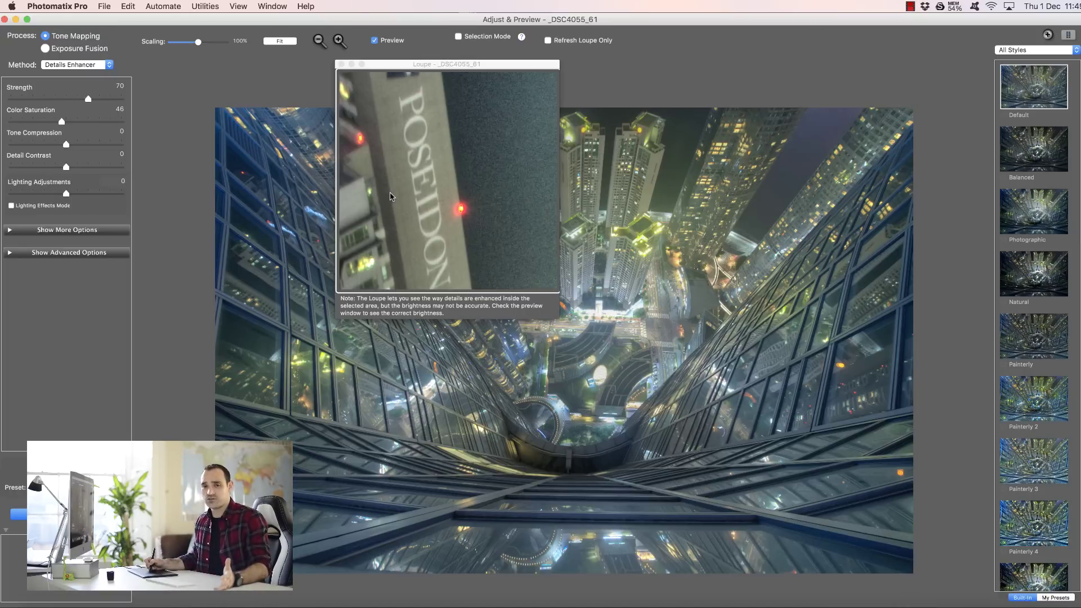
left_click(369, 97)
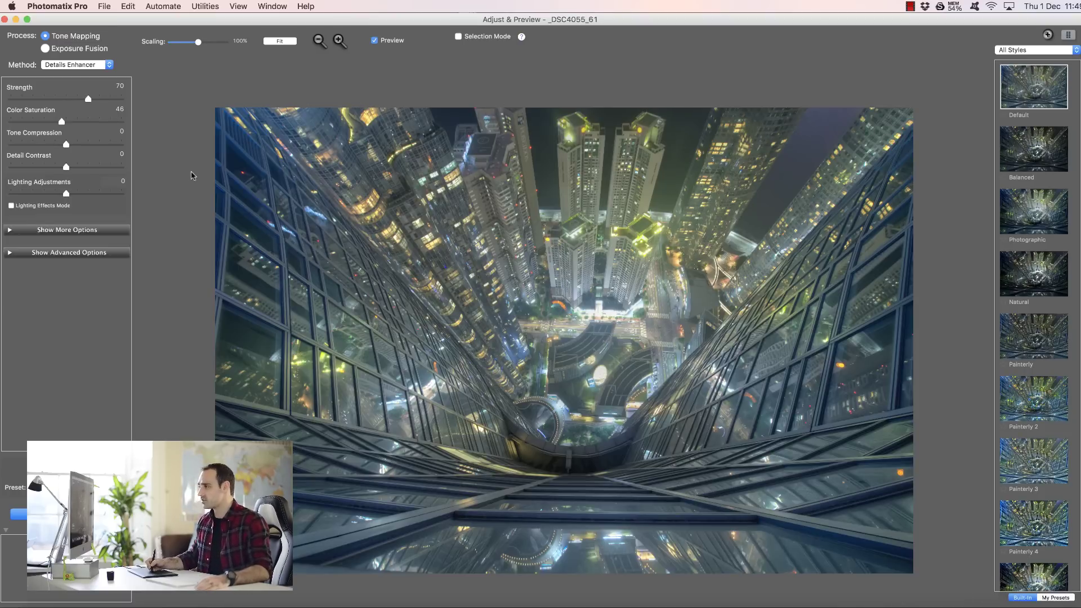
Step: Switch Photomatix to Exposure Fusion (Fusion/Natural), raise Midtone to 10.0, and magnify the fused preview
left_click(82, 66)
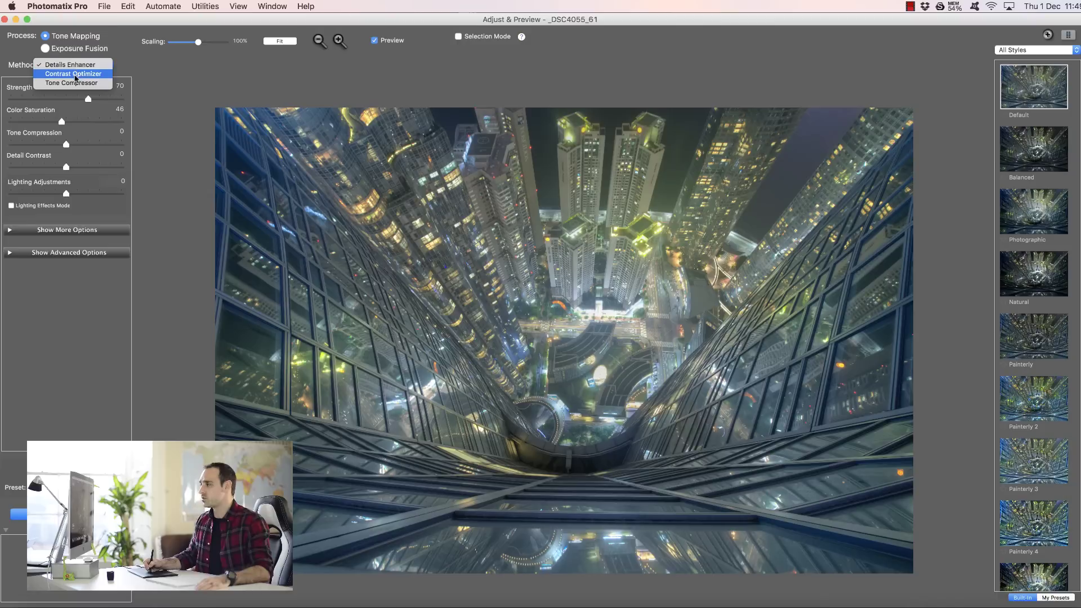
left_click(67, 51)
left_click(63, 50)
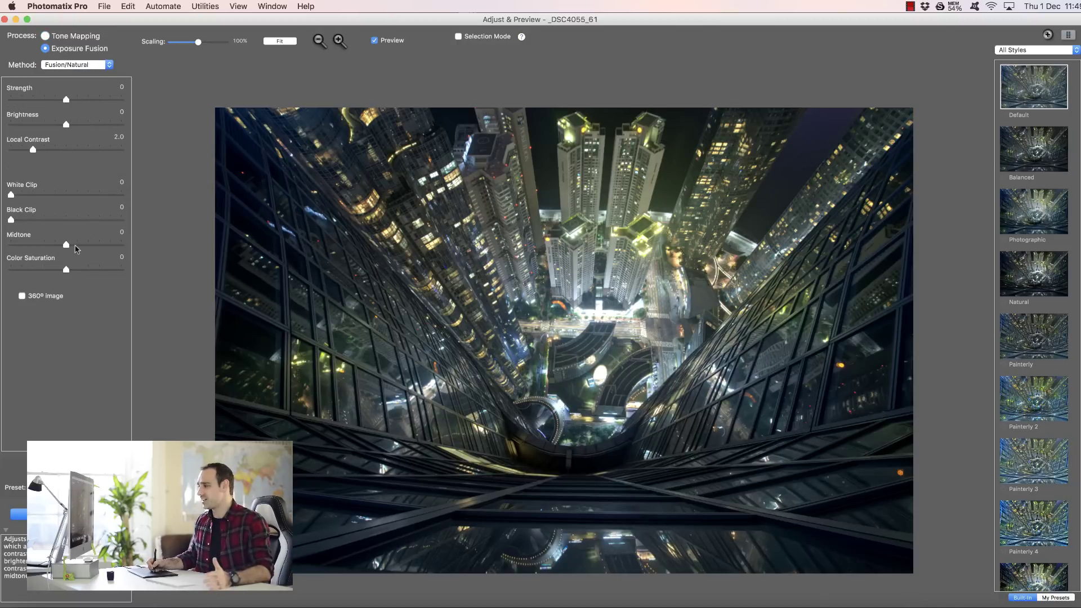
left_click_drag(66, 245, 120, 246)
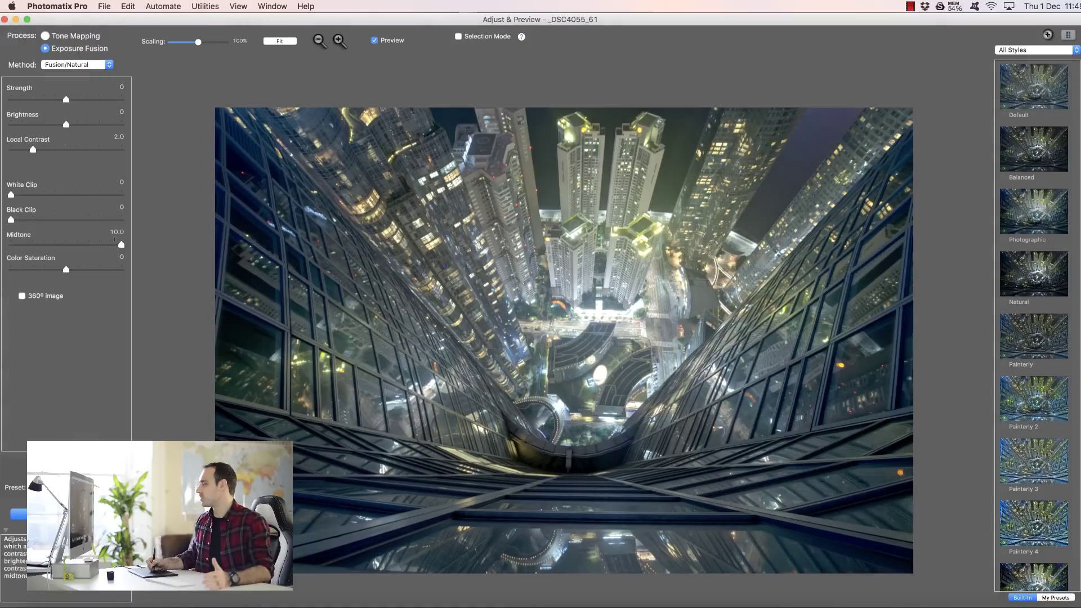
left_click(677, 159)
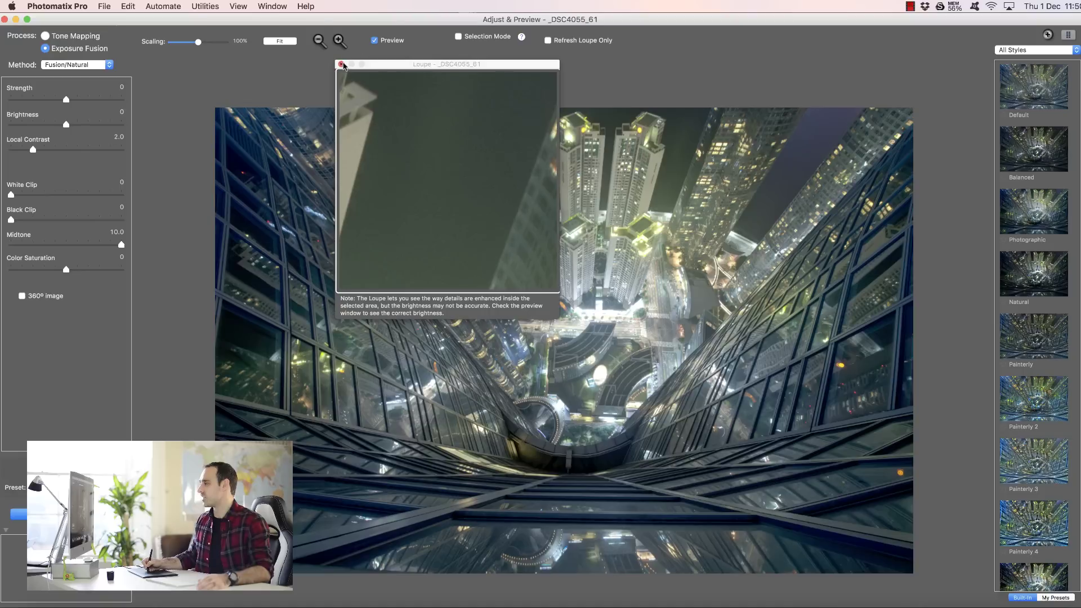
left_click(341, 64)
Step: Magnify the POSEIDON sign in the Exposure Fusion preview with the Photomatix loupe
left_click(531, 148)
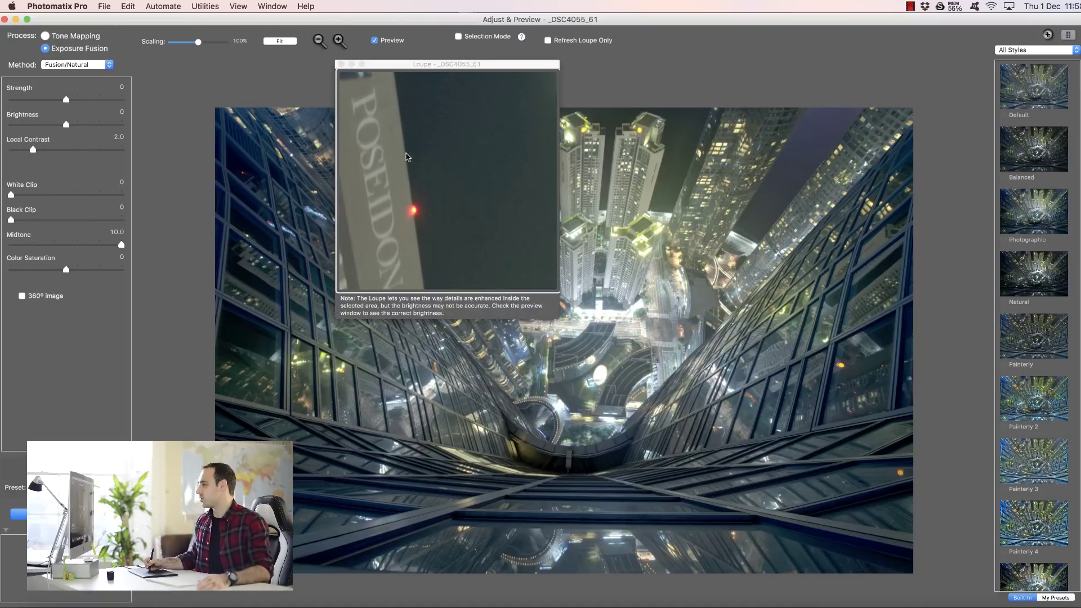